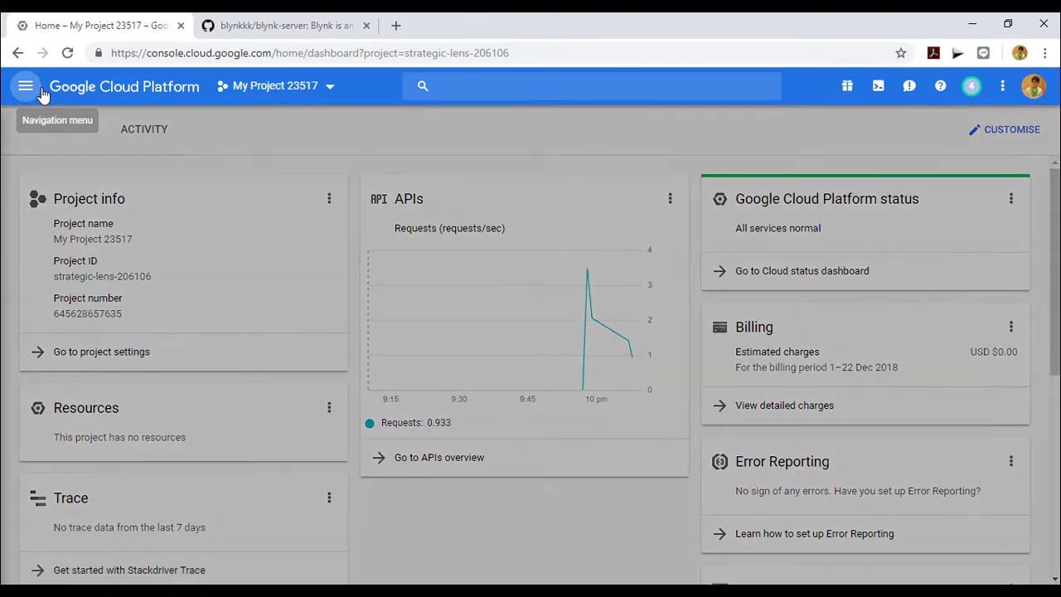
# Step: Go to Compute Engine's VM instances list from the navigation menu
pyautogui.moveTo(90, 523)
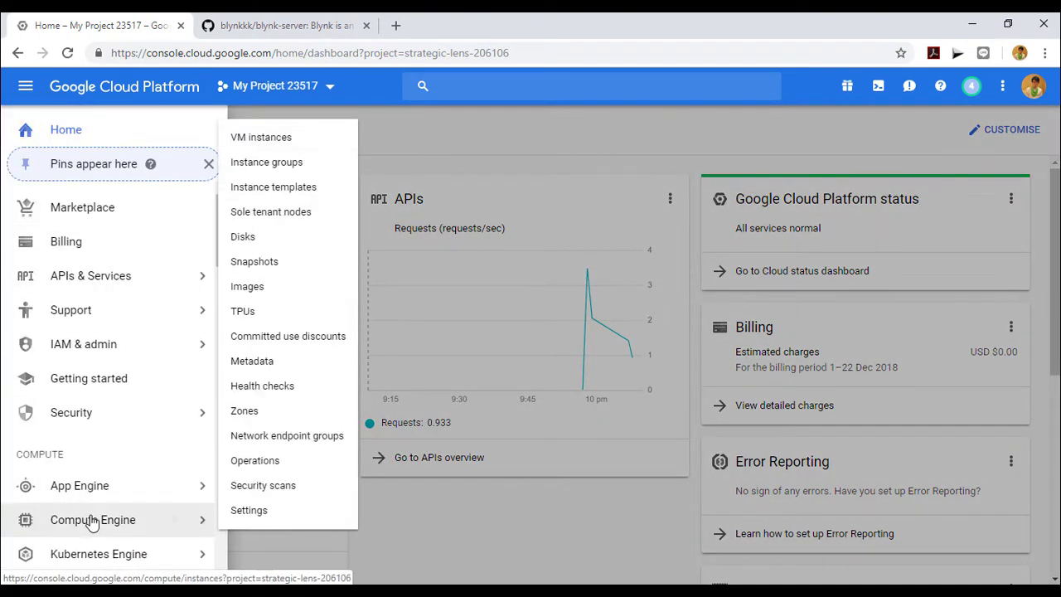
pyautogui.click(293, 142)
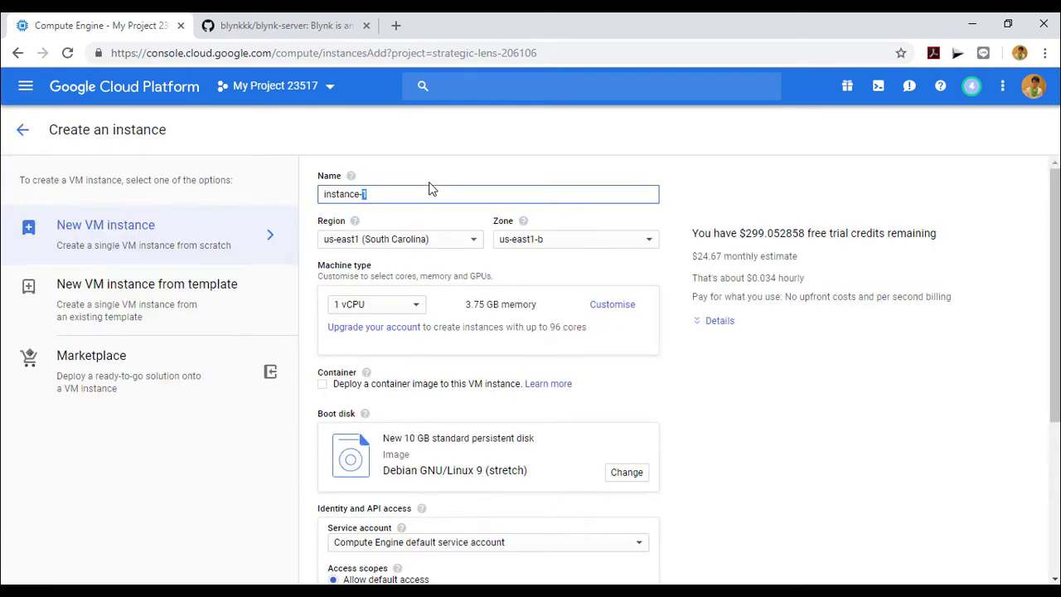
# Step: Name the instance blynkserver and choose the small shared-vCPU machine type
pyautogui.press('BackSpace')
pyautogui.press('BackSpace')
pyautogui.press('BackSpace')
pyautogui.press('BackSpace')
pyautogui.press('BackSpace')
pyautogui.press('BackSpace')
pyautogui.press('BackSpace')
pyautogui.press('BackSpace')
pyautogui.press('BackSpace')
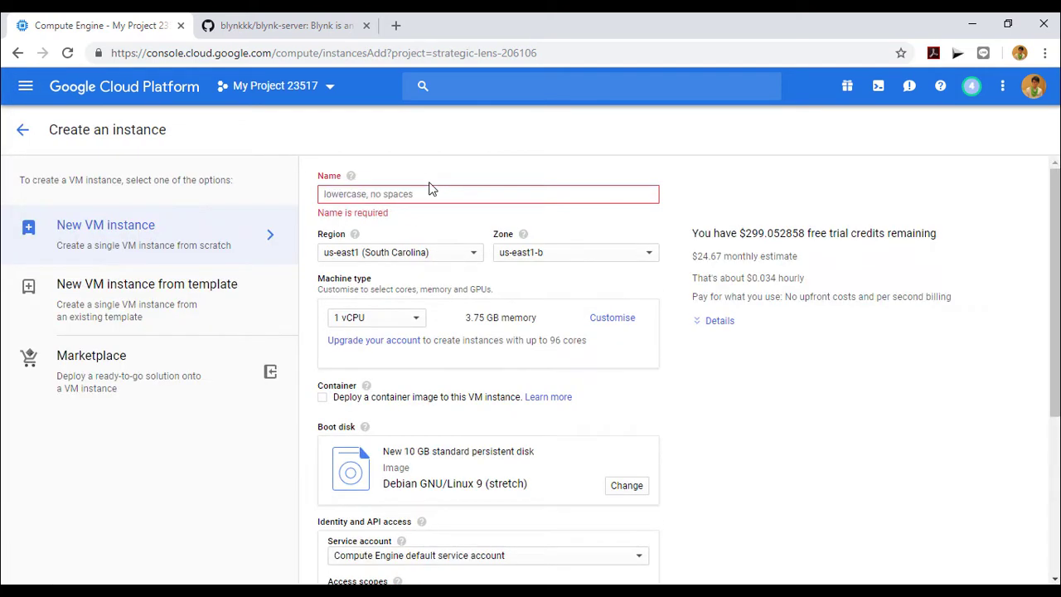
pyautogui.write('blynkserver')
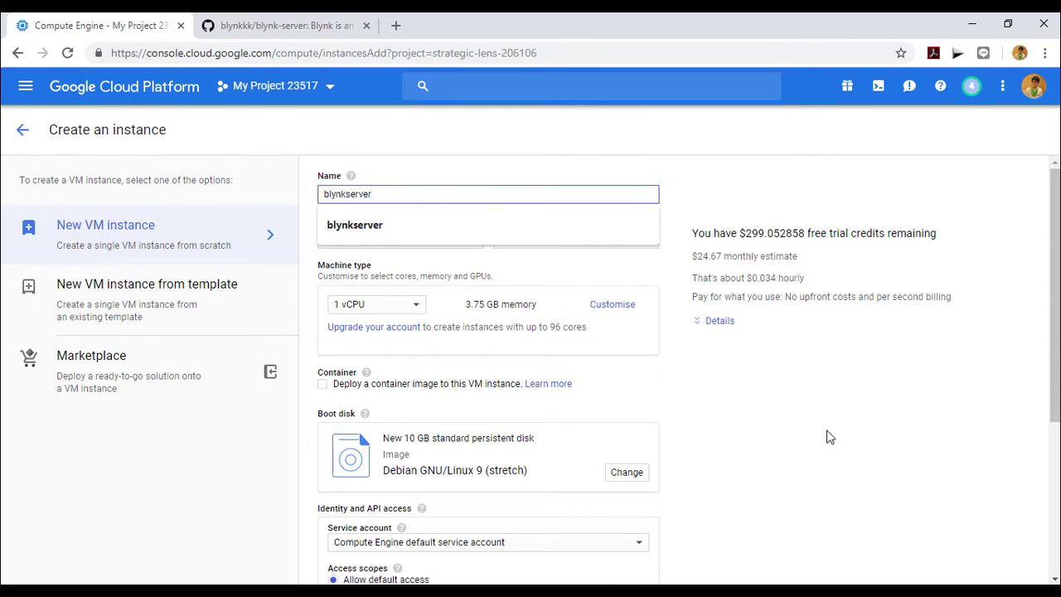
pyautogui.click(827, 436)
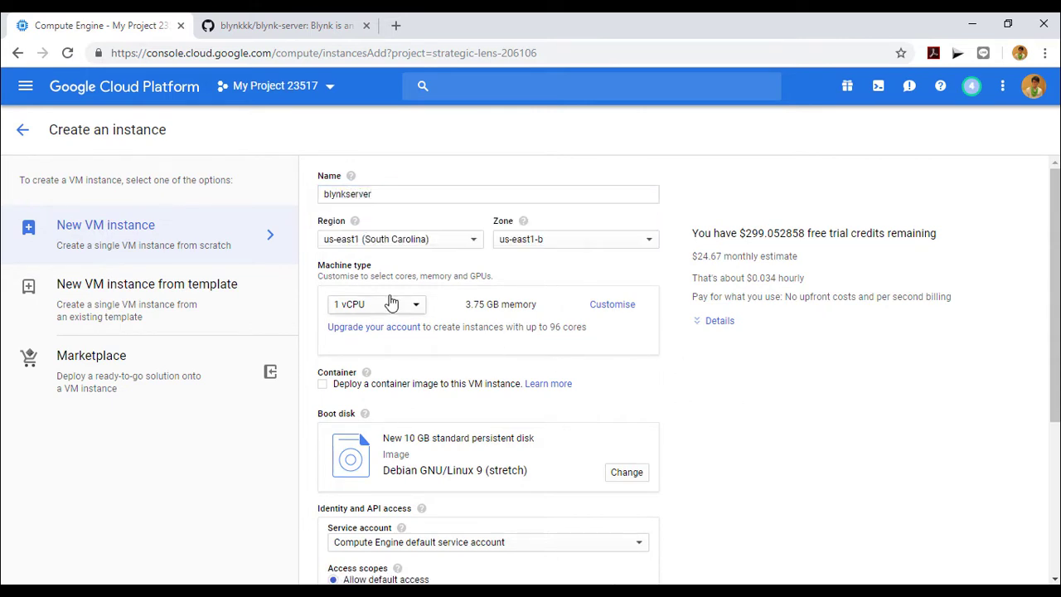
pyautogui.click(393, 308)
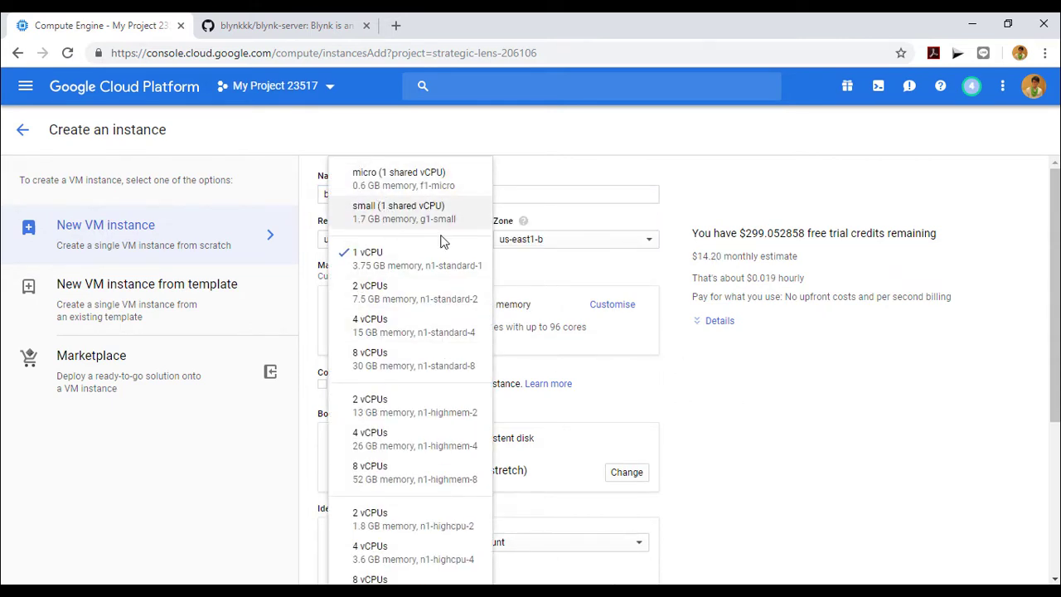
pyautogui.click(390, 216)
# Step: Set the boot disk to Ubuntu 16.04 LTS, standard persistent disk, 20 GB
pyautogui.scroll(-2, 696, 403)
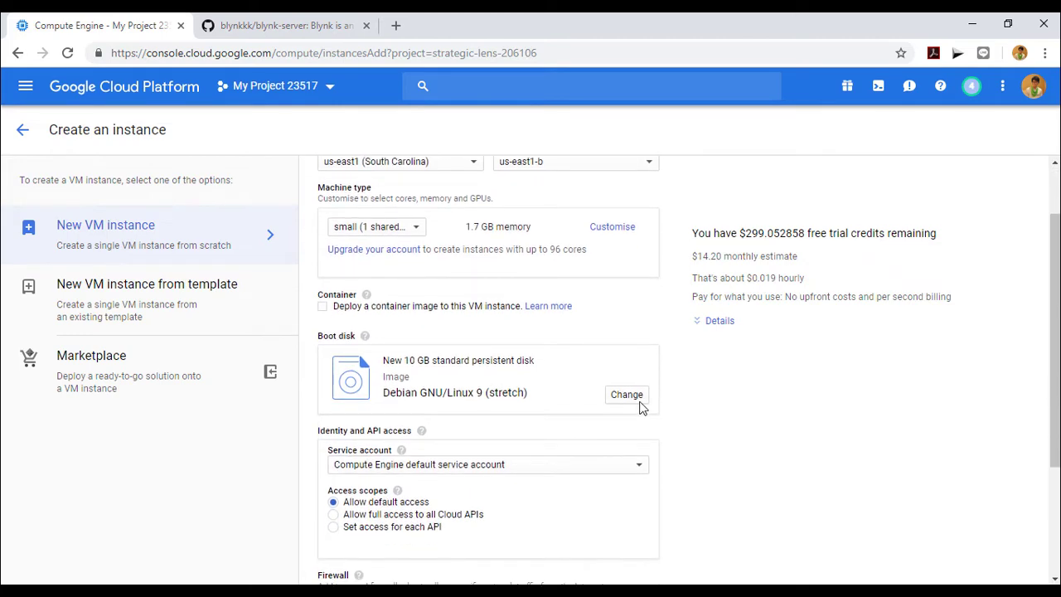
pyautogui.click(638, 404)
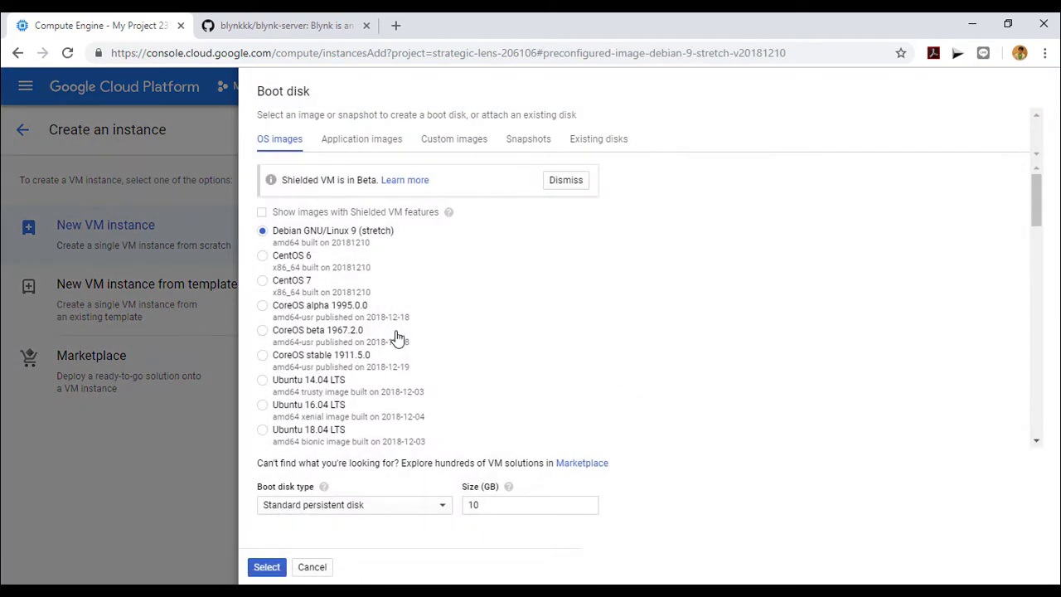
pyautogui.click(307, 412)
pyautogui.click(429, 506)
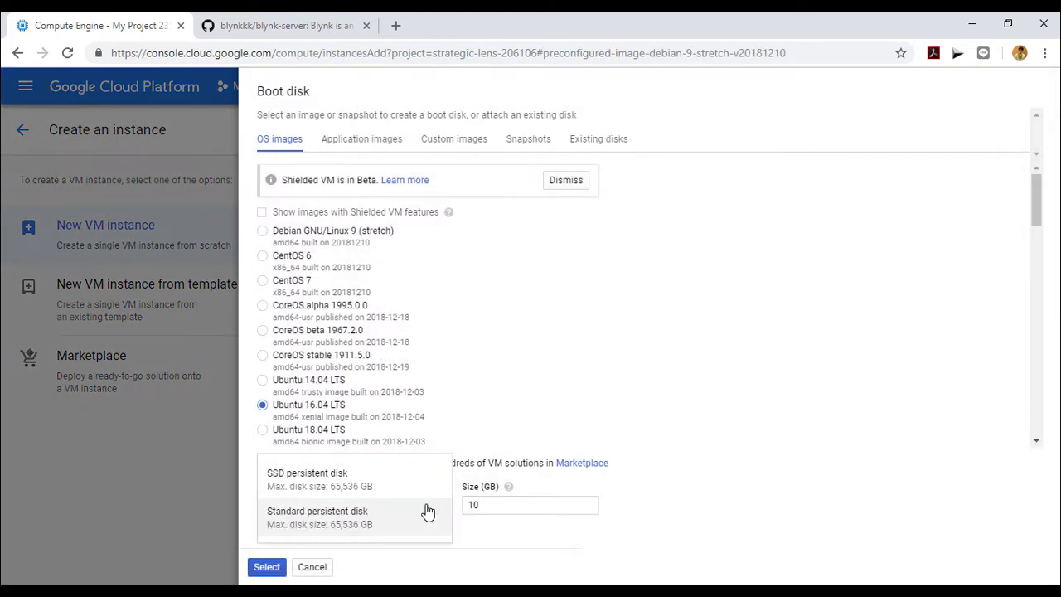
pyautogui.click(388, 525)
pyautogui.click(533, 504)
pyautogui.press('BackSpace')
pyautogui.press('BackSpace')
pyautogui.write('20')
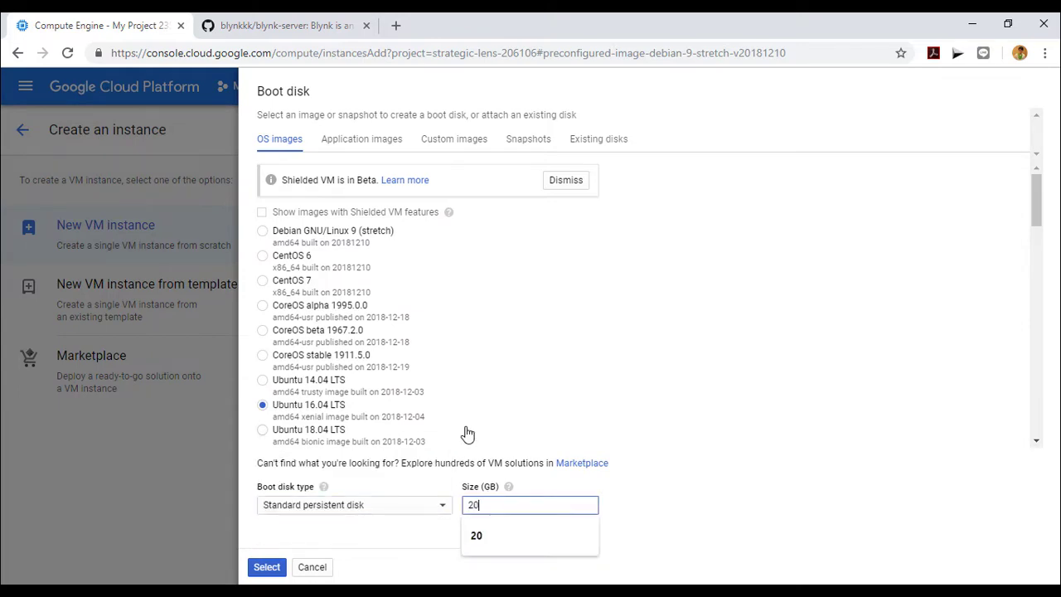
pyautogui.click(694, 403)
pyautogui.click(266, 567)
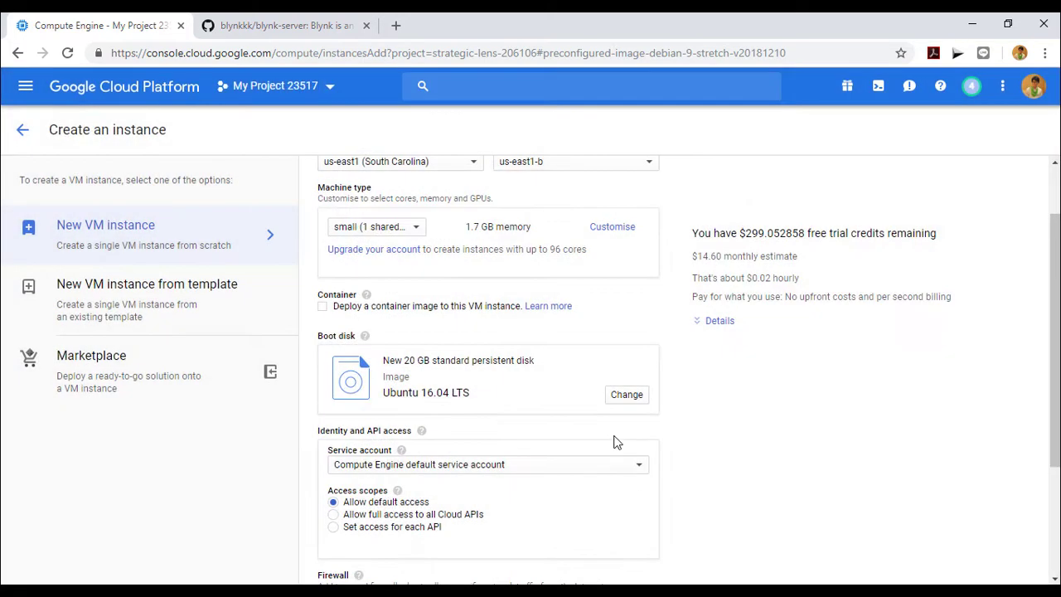
# Step: Allow both HTTP and HTTPS traffic to the instance
pyautogui.scroll(-1, 580, 444)
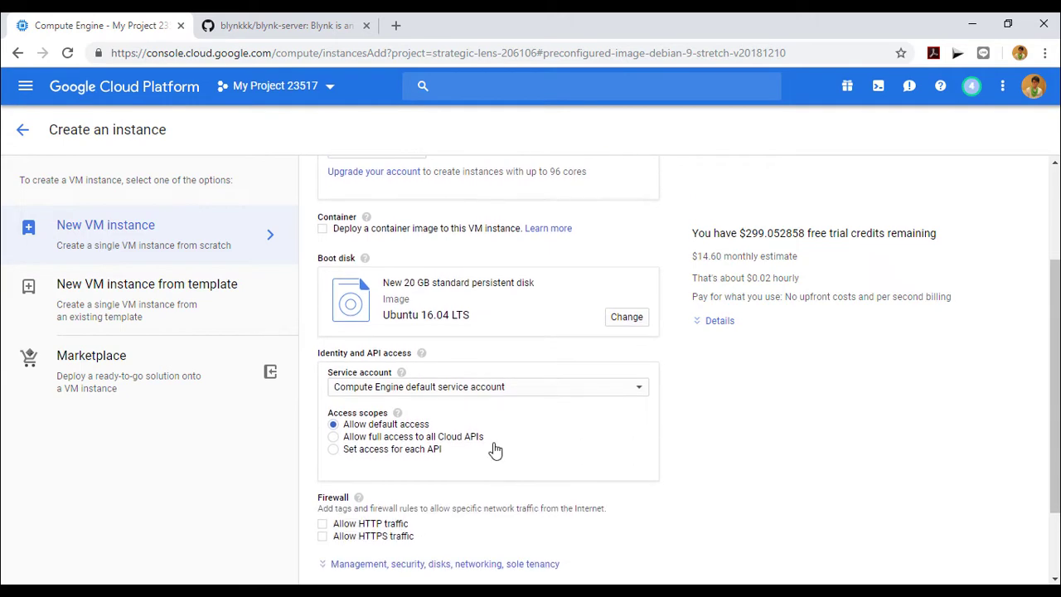
pyautogui.scroll(-1, 490, 446)
pyautogui.click(322, 446)
pyautogui.click(322, 458)
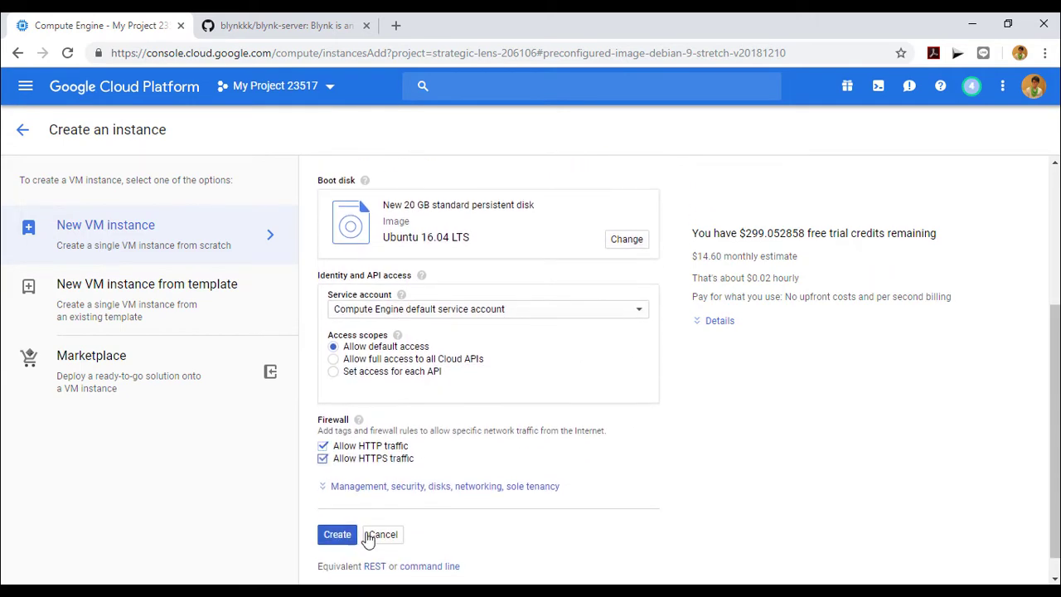
# Step: Review the management, security, disks and networking settings, then create blynkserver
pyautogui.click(585, 496)
pyautogui.scroll(-2, 625, 476)
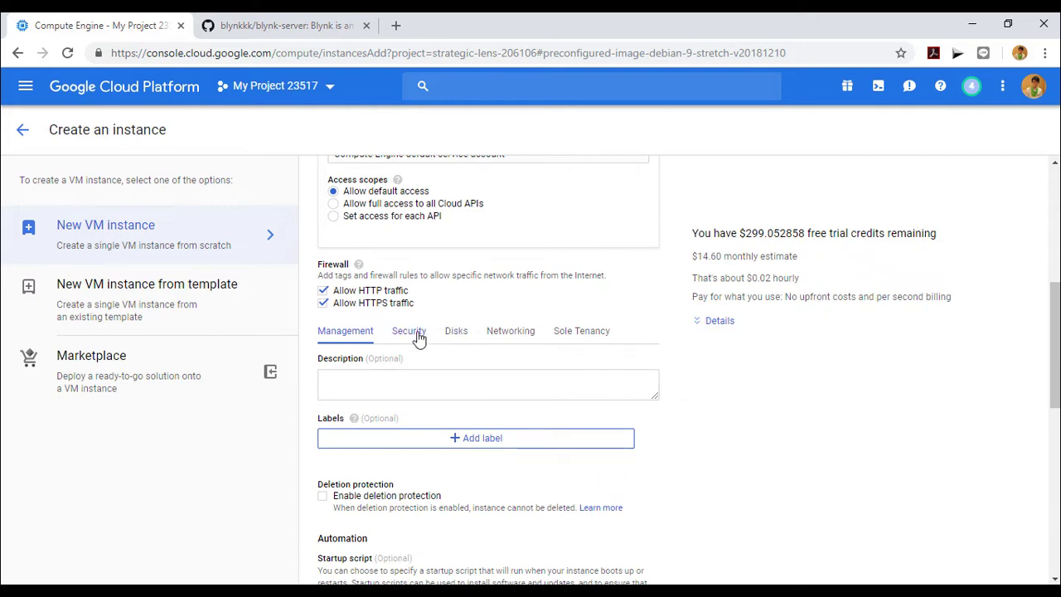
pyautogui.click(412, 333)
pyautogui.press('Right')
pyautogui.press('Right')
pyautogui.press('Right')
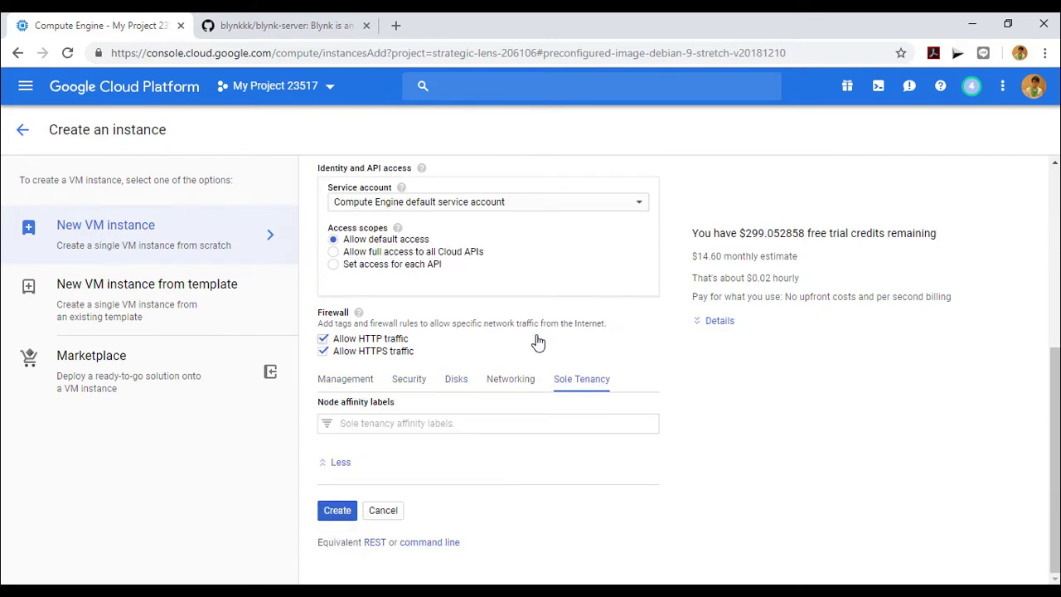
pyautogui.click(510, 380)
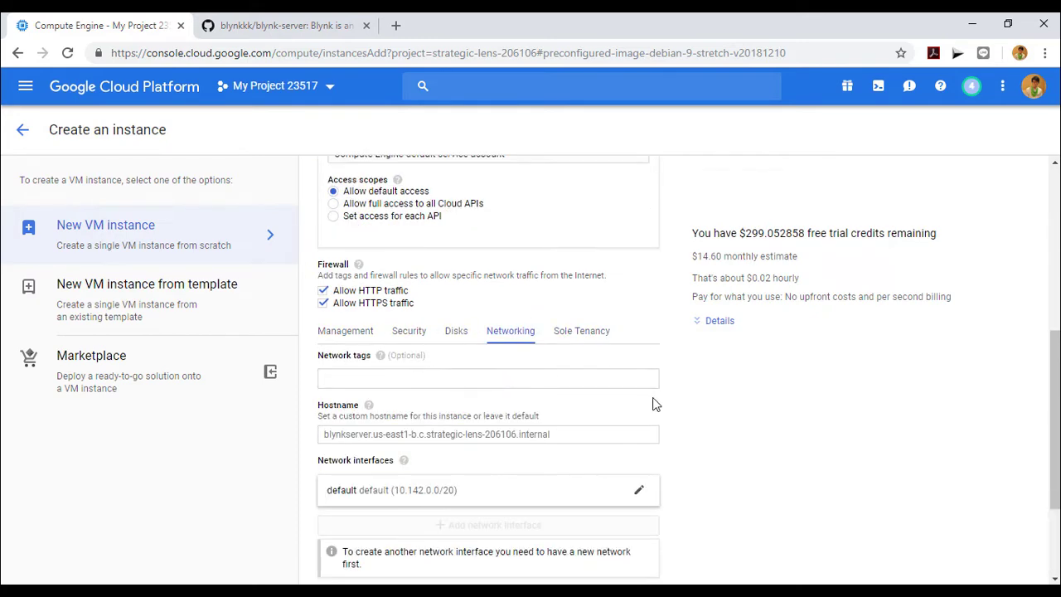
pyautogui.scroll(-3, 653, 404)
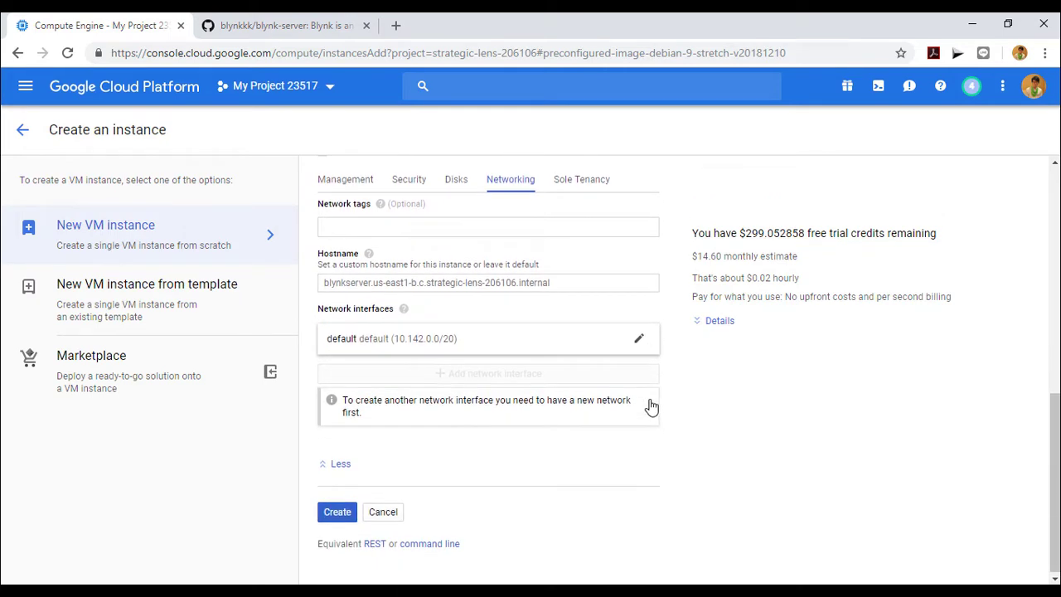
pyautogui.click(337, 508)
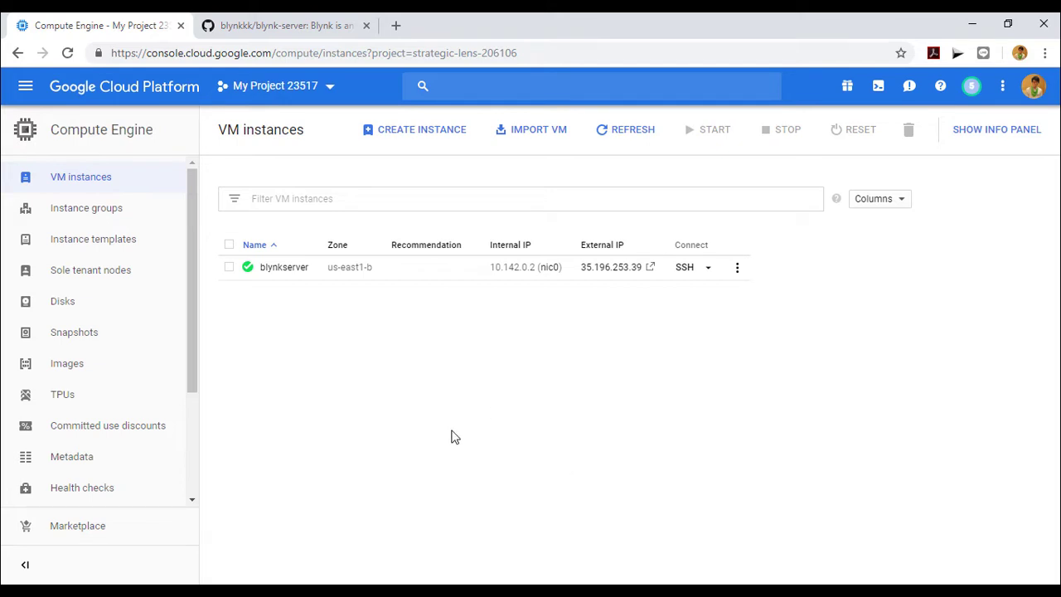
# Step: Open blynkserver's details page and review its g1-small machine, 20 GB disk and HTTP/HTTPS settings
pyautogui.click(284, 270)
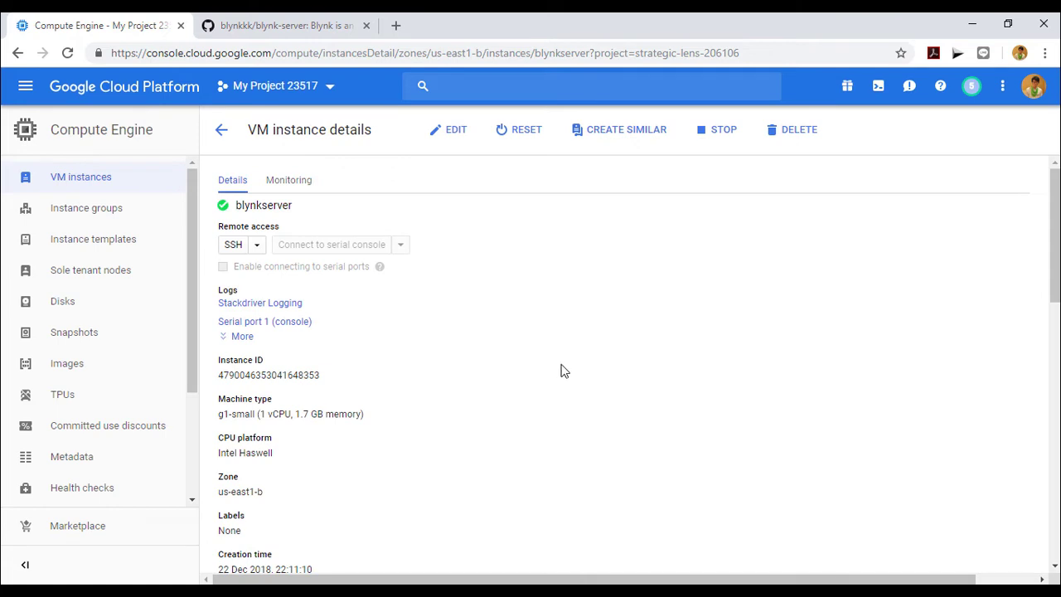
pyautogui.scroll(-1, 560, 371)
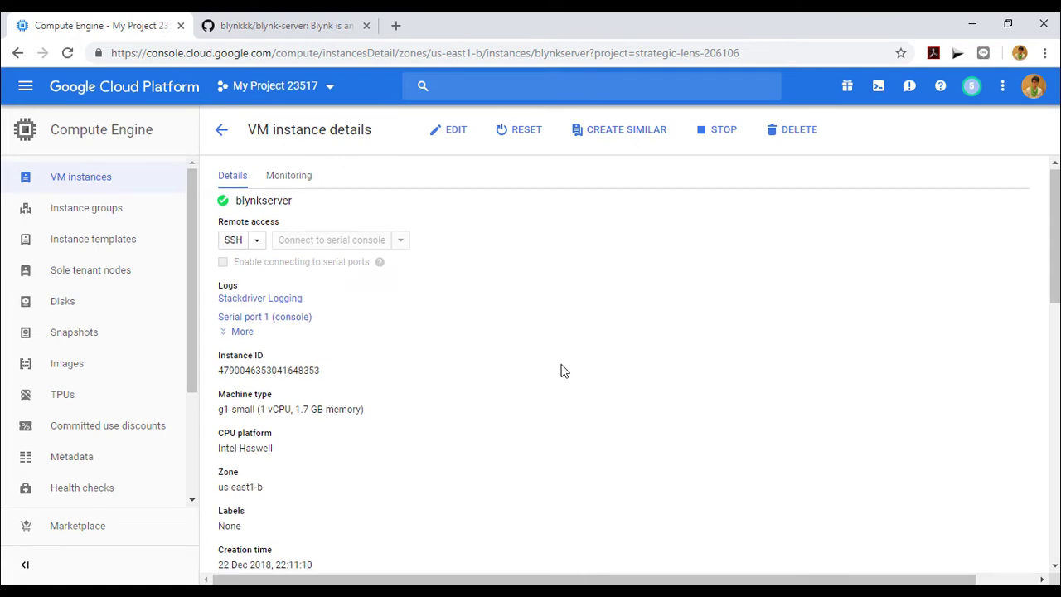
pyautogui.scroll(-4, 560, 371)
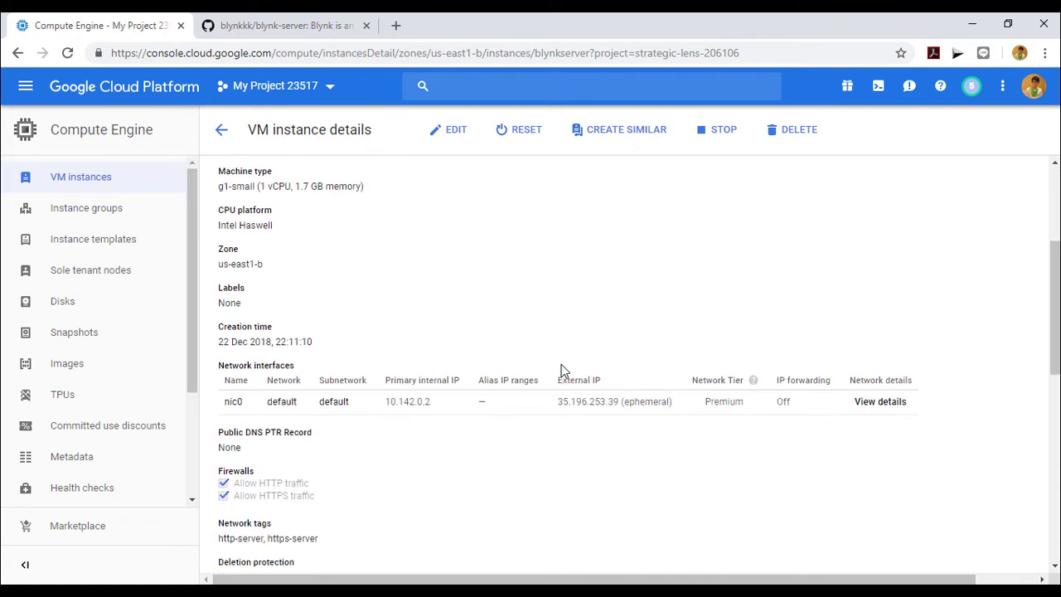
pyautogui.scroll(-1, 561, 371)
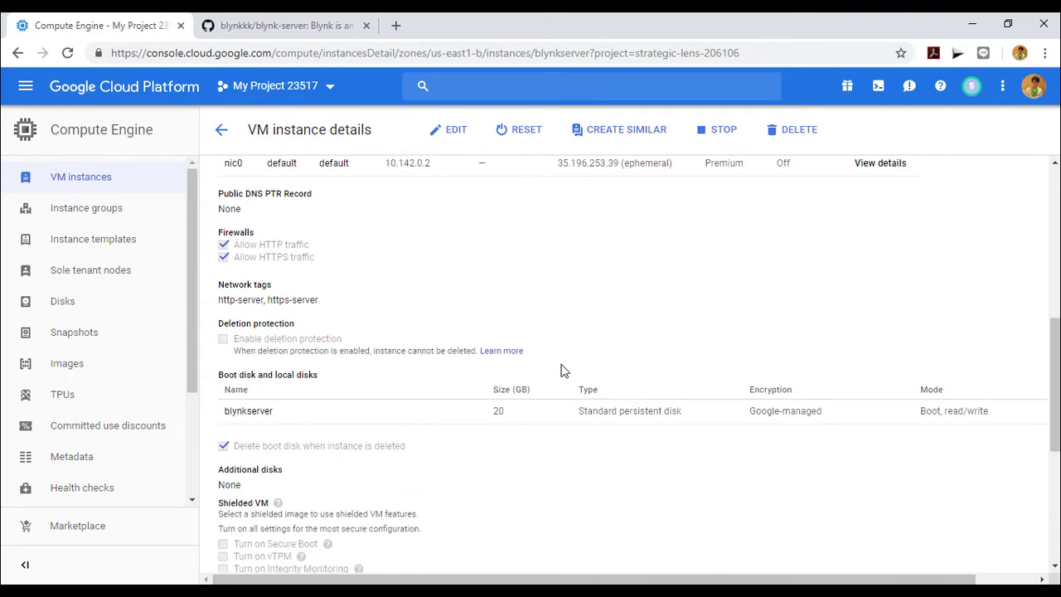
pyautogui.scroll(-4, 560, 370)
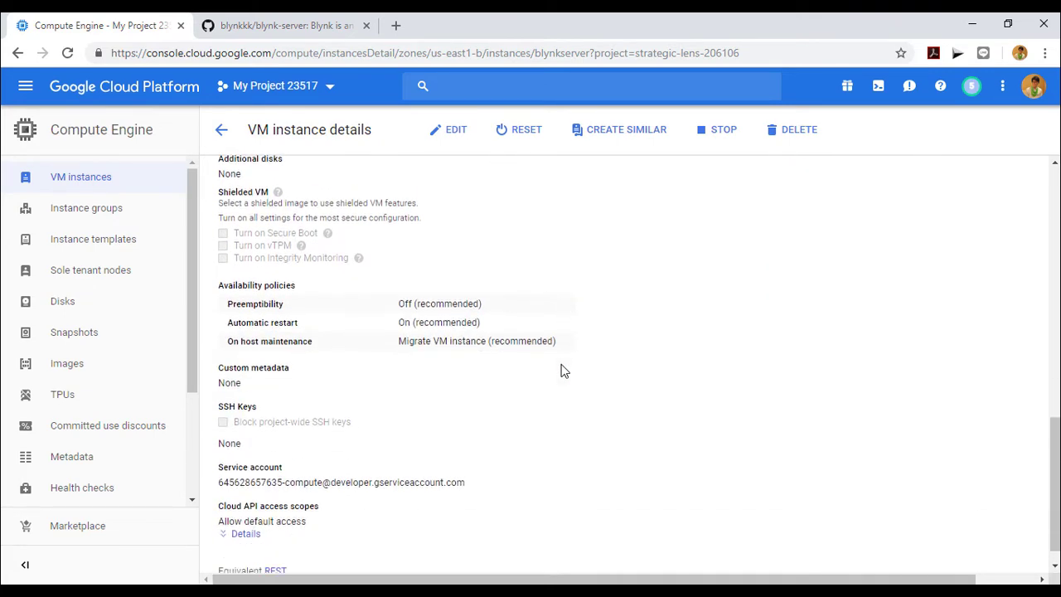
pyautogui.scroll(9, 561, 372)
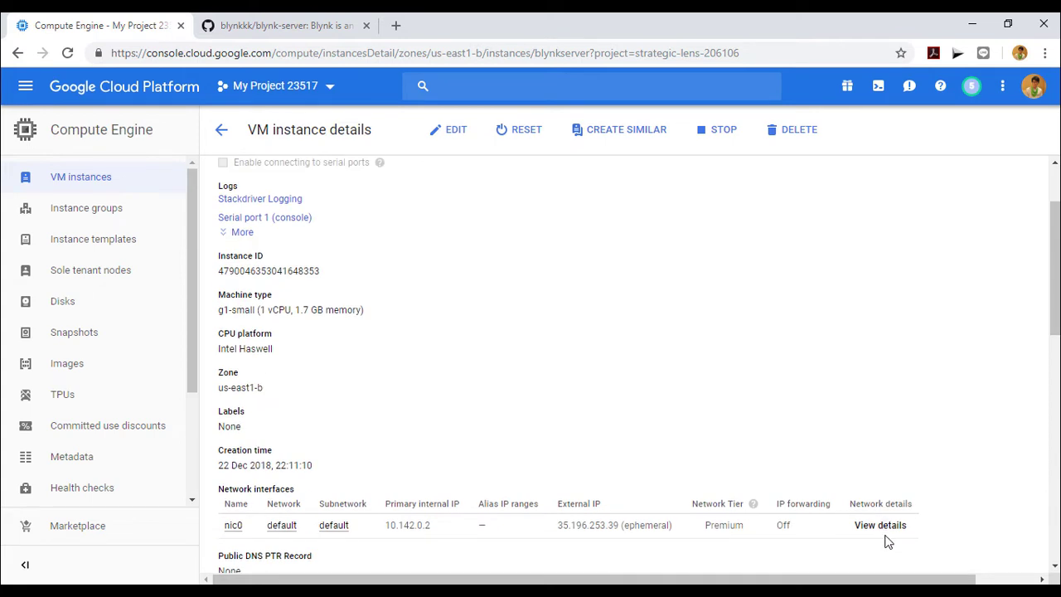
# Step: From the nic0 network interface details, go to Firewall rules and start a new rule
pyautogui.click(880, 526)
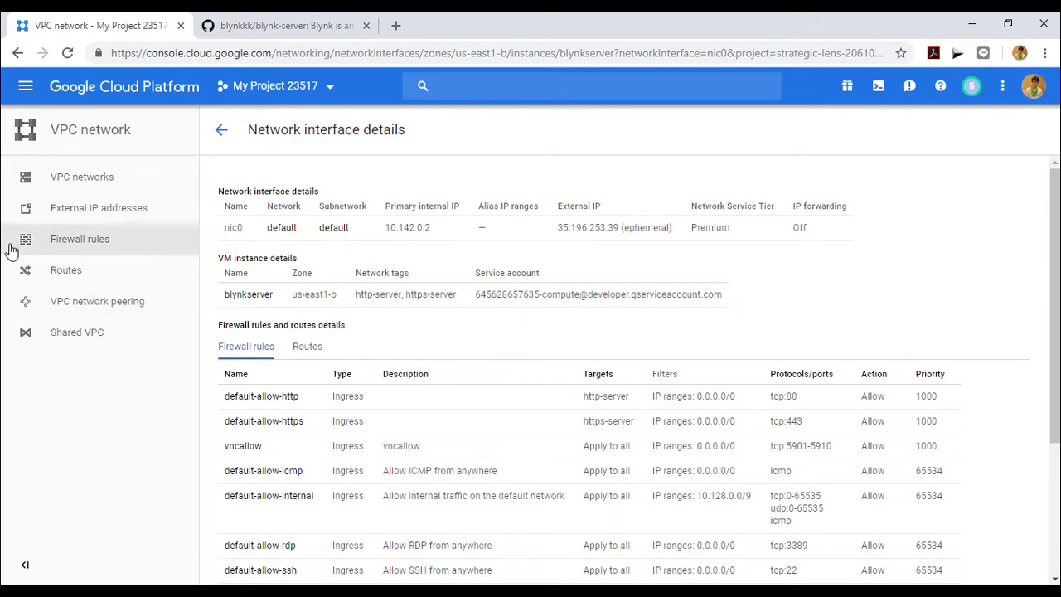
pyautogui.click(97, 243)
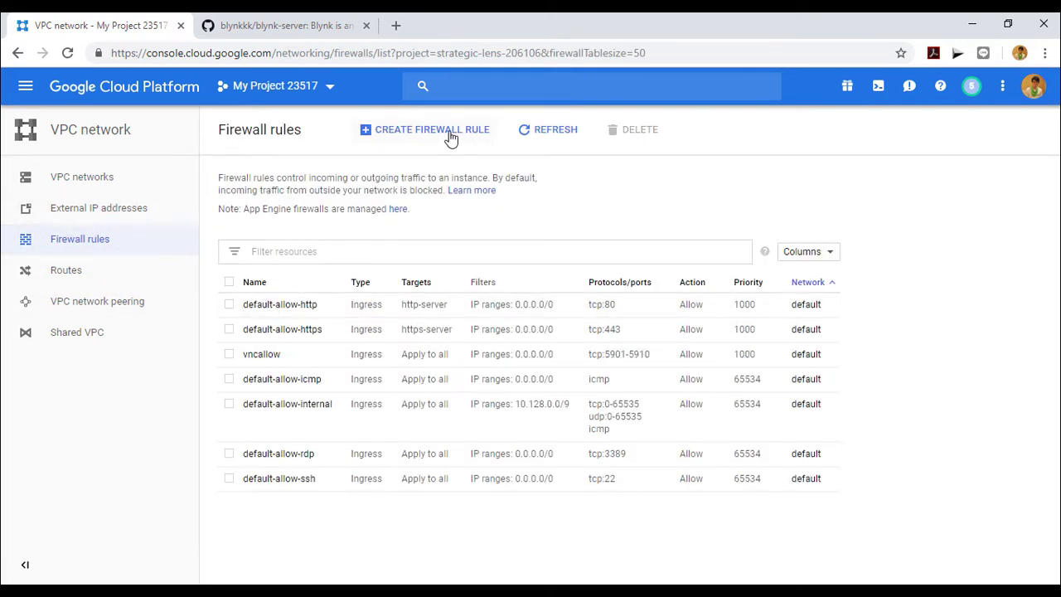
pyautogui.click(448, 132)
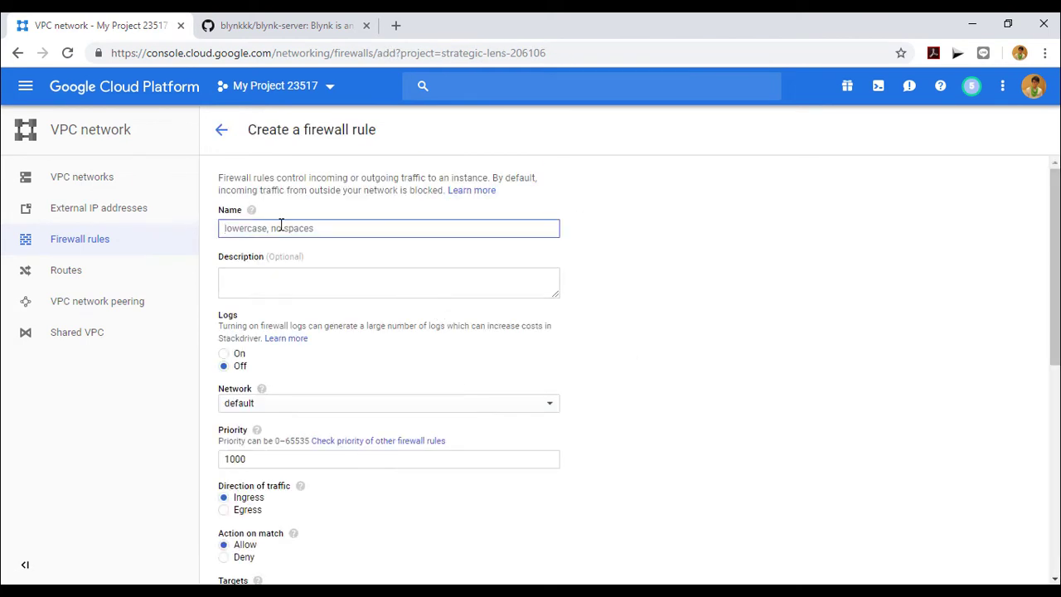
# Step: Name the rule blynkserver-ingress on the default network, targeting all instances
pyautogui.click(308, 227)
pyautogui.write('bly')
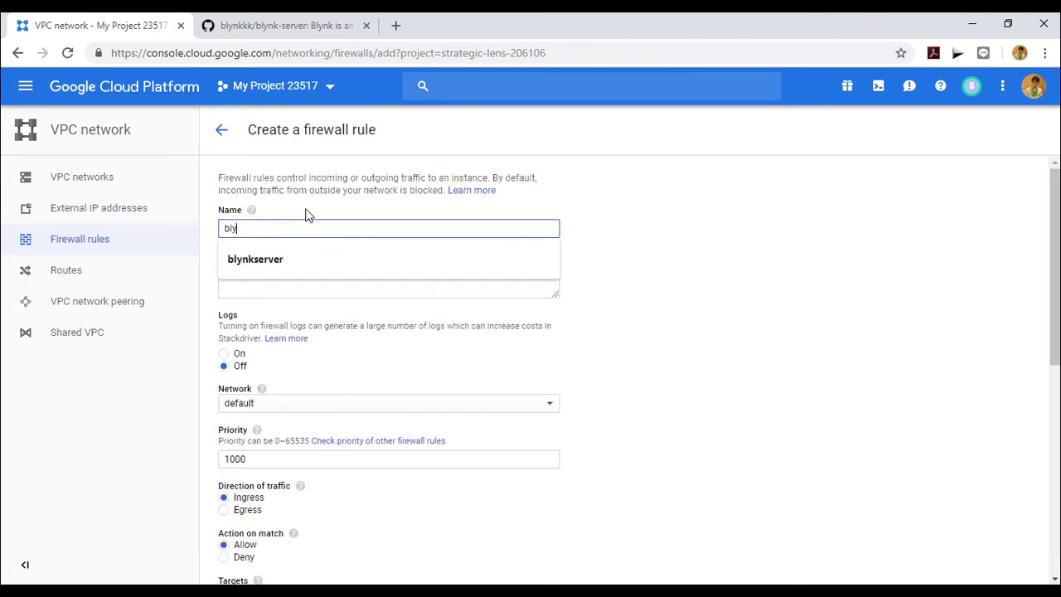
pyautogui.write('nkserver-ingress')
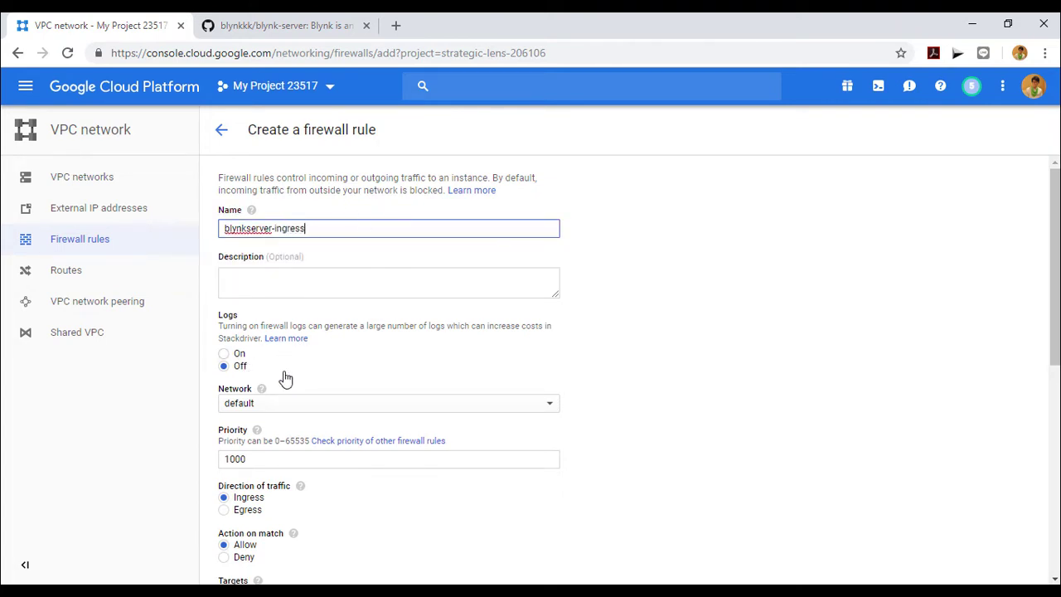
pyautogui.click(346, 406)
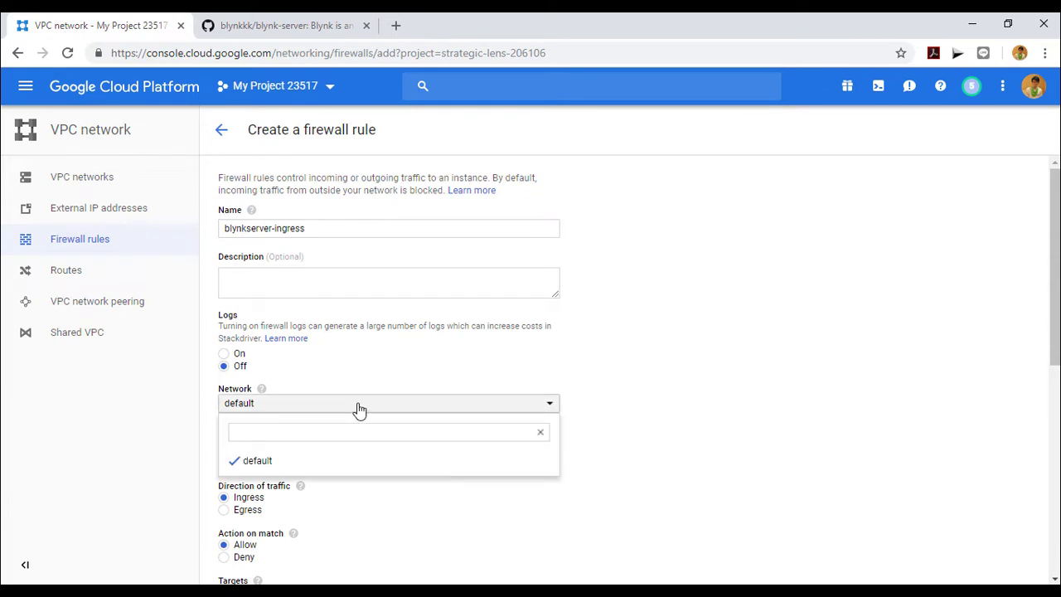
pyautogui.click(359, 410)
pyautogui.scroll(-1, 498, 448)
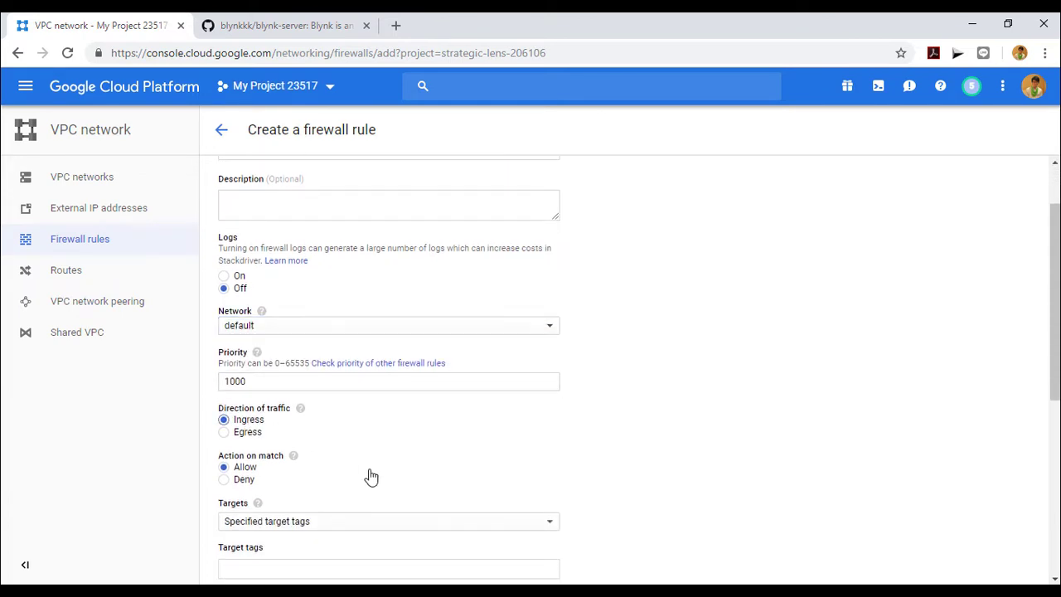
pyautogui.scroll(-1, 280, 473)
pyautogui.click(342, 449)
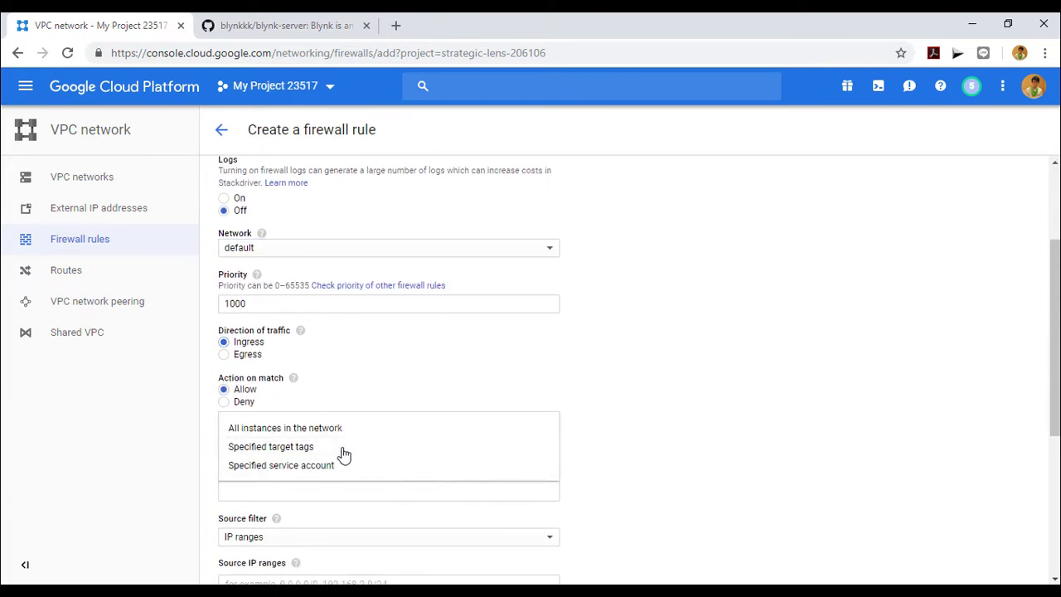
pyautogui.click(286, 430)
# Step: Allow source range 0.0.0.0/0 on tcp ports 9443,8443 and create the rule
pyautogui.scroll(-2, 305, 435)
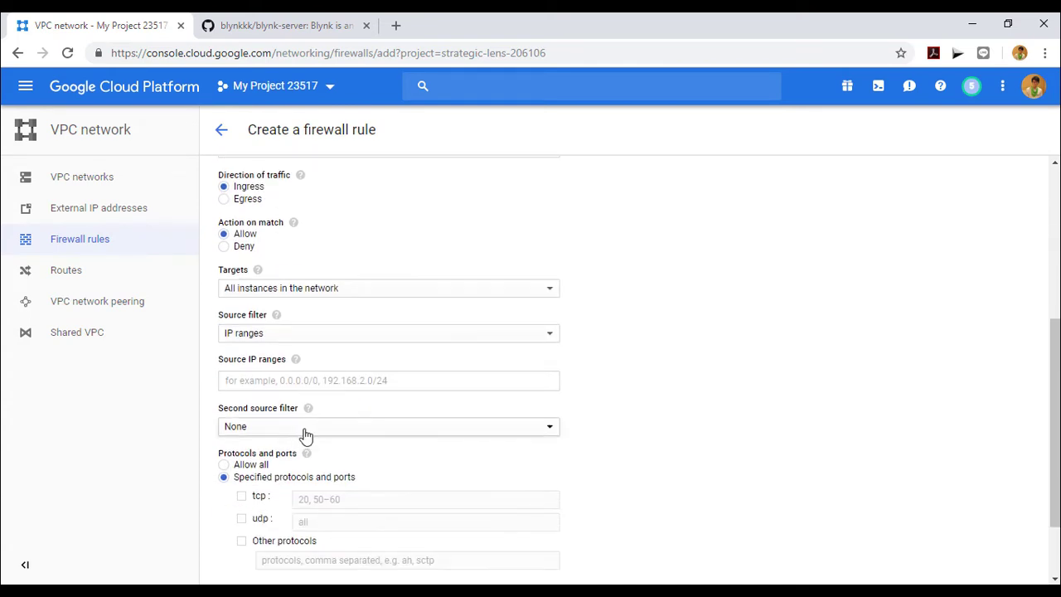
pyautogui.click(318, 380)
pyautogui.write('0.0.0.0/0')
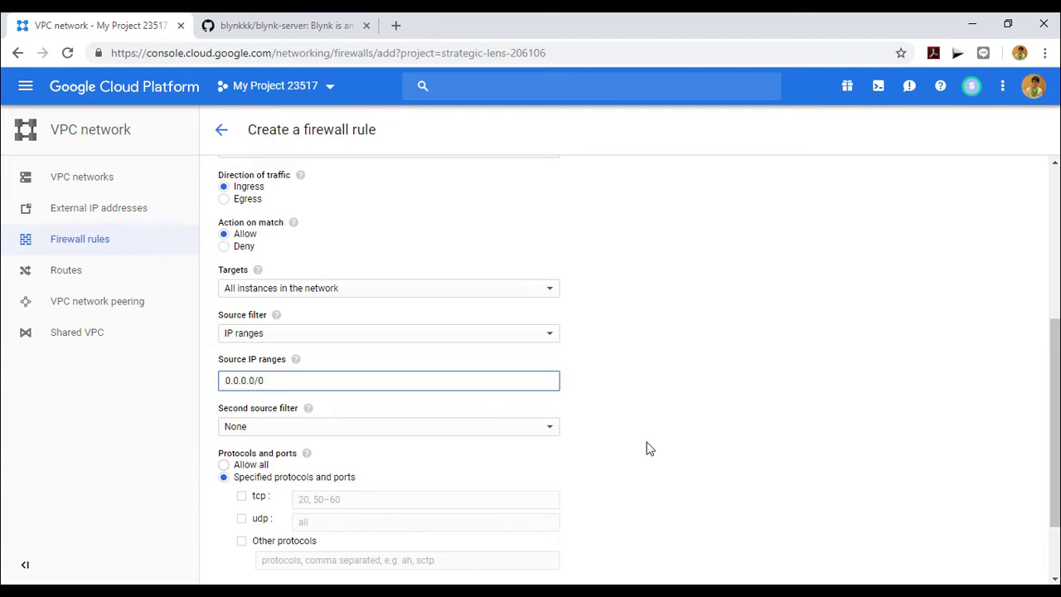
pyautogui.click(647, 448)
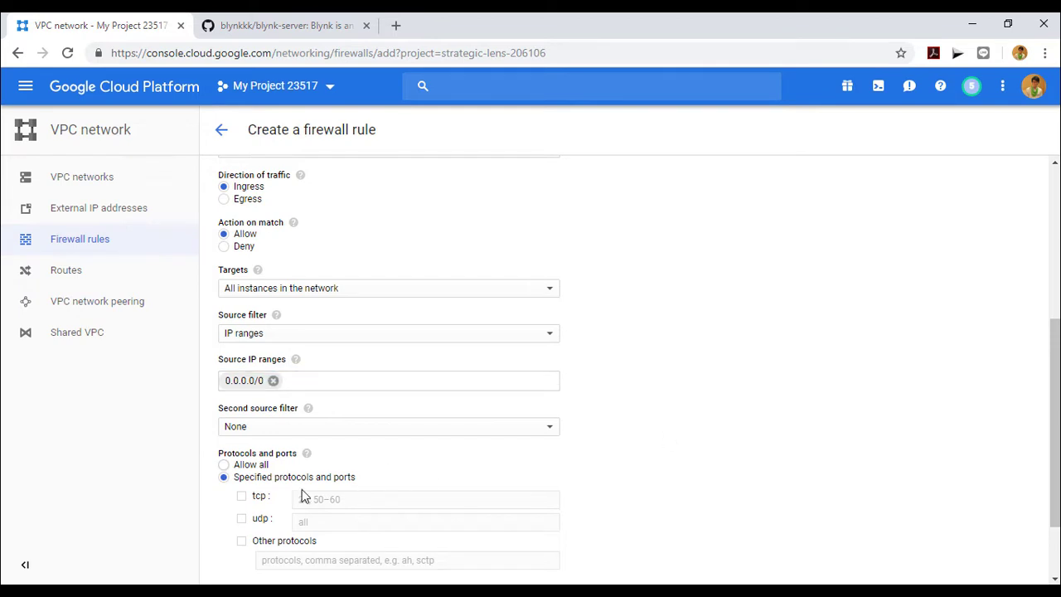
pyautogui.click(241, 496)
pyautogui.click(373, 501)
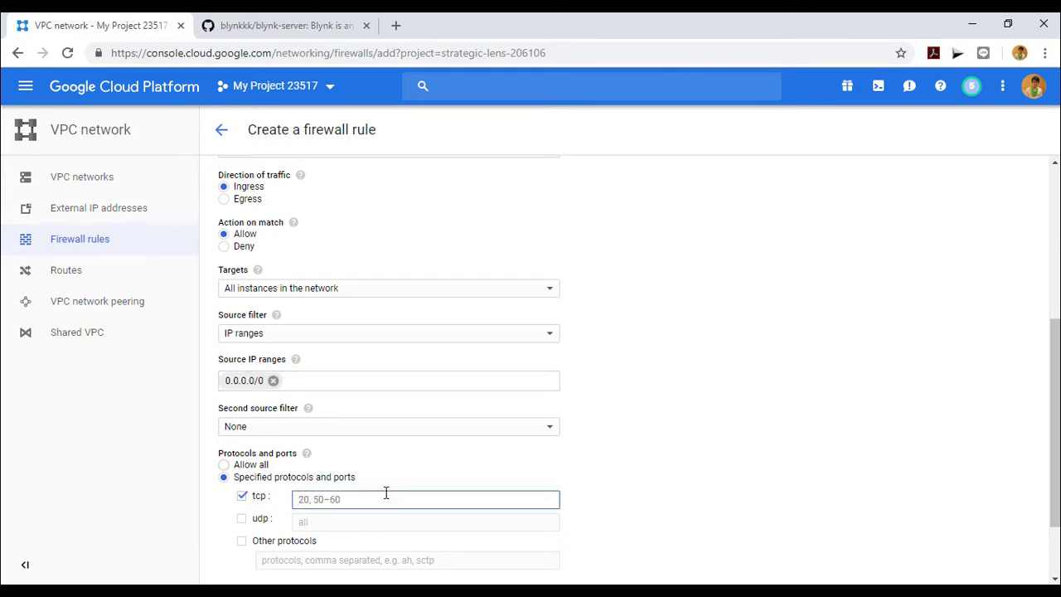
pyautogui.write('9443,8443')
pyautogui.click(612, 445)
pyautogui.scroll(-2, 548, 422)
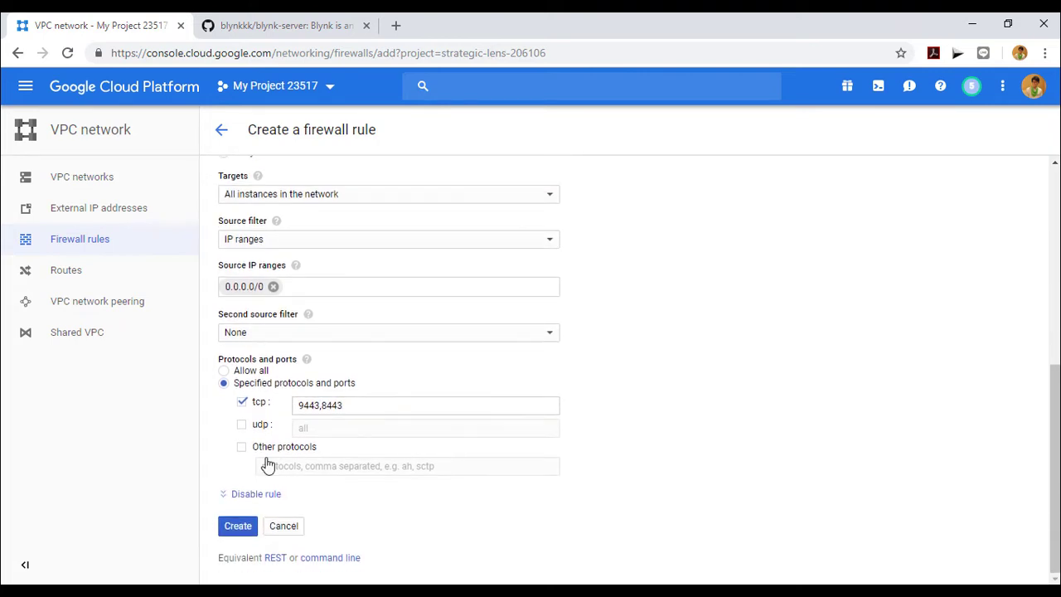
pyautogui.click(239, 529)
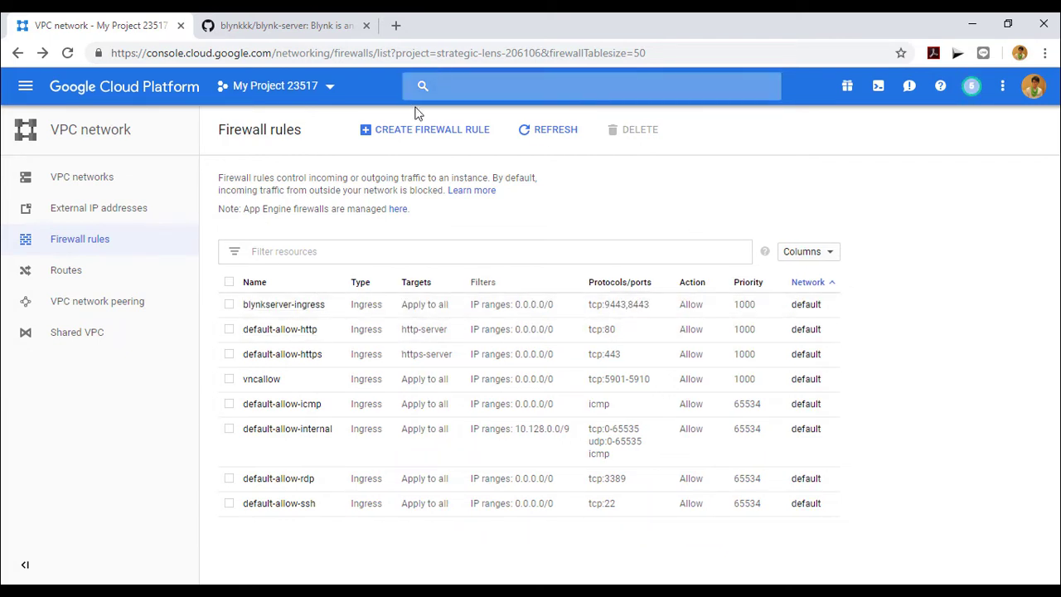
# Step: Start a new firewall rule named blynkserver-egress with direction set to Egress
pyautogui.click(448, 131)
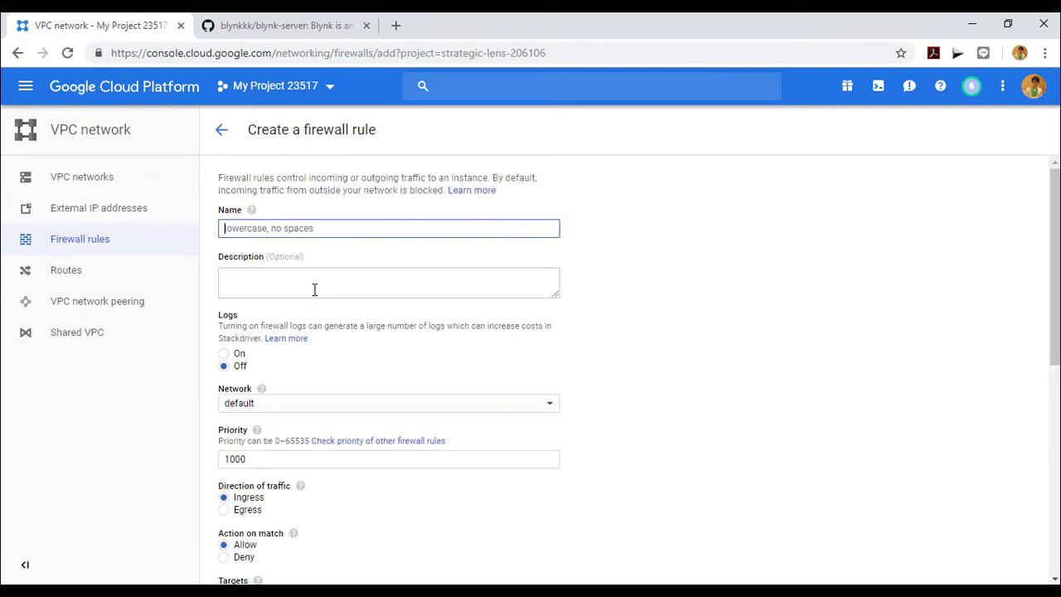
pyautogui.click(308, 228)
pyautogui.write('b')
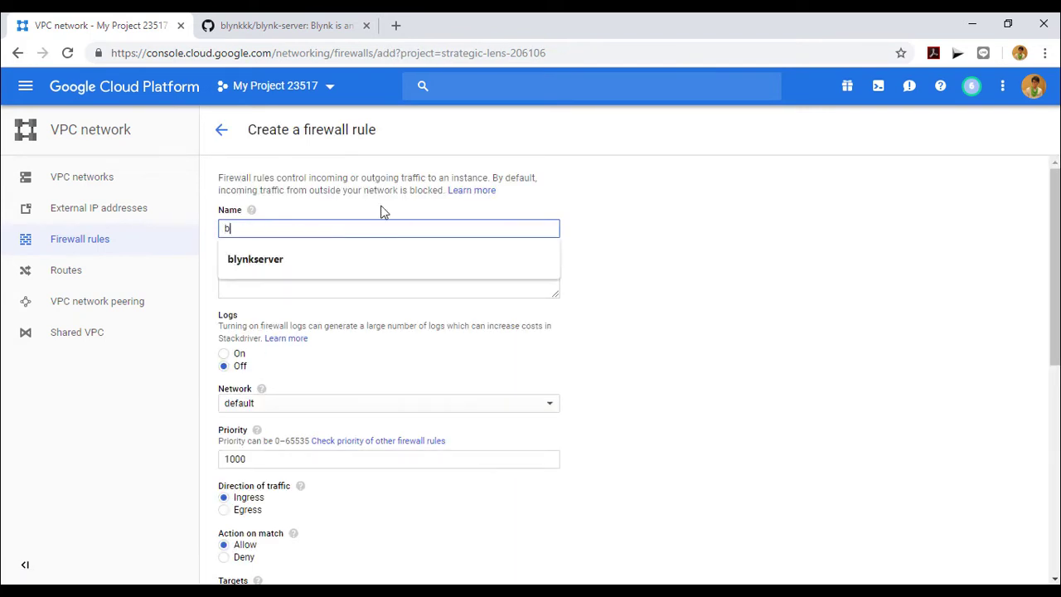
pyautogui.write('lynkserver-egress')
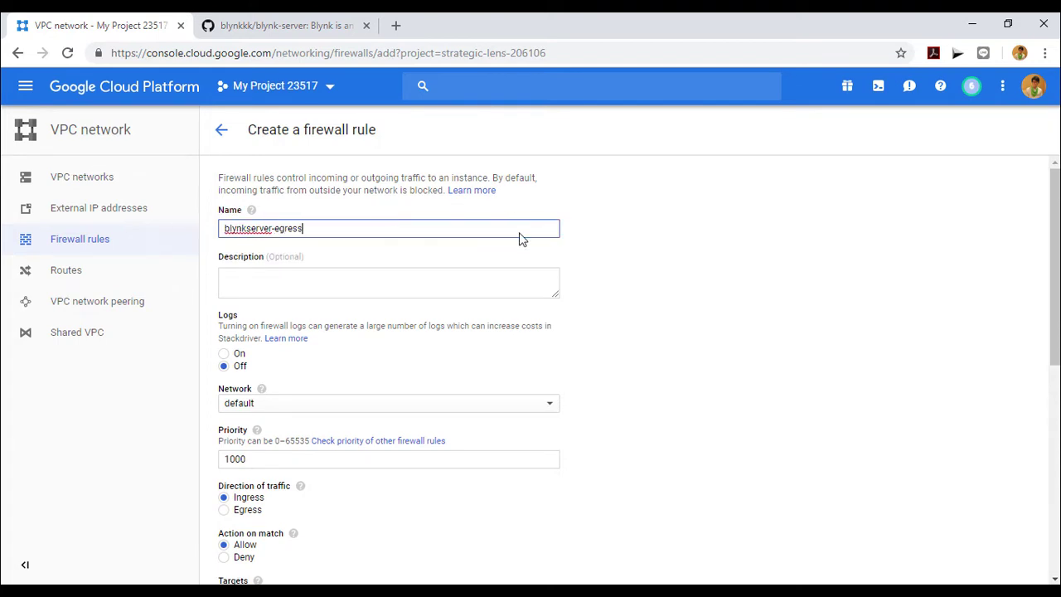
pyautogui.scroll(-1, 496, 320)
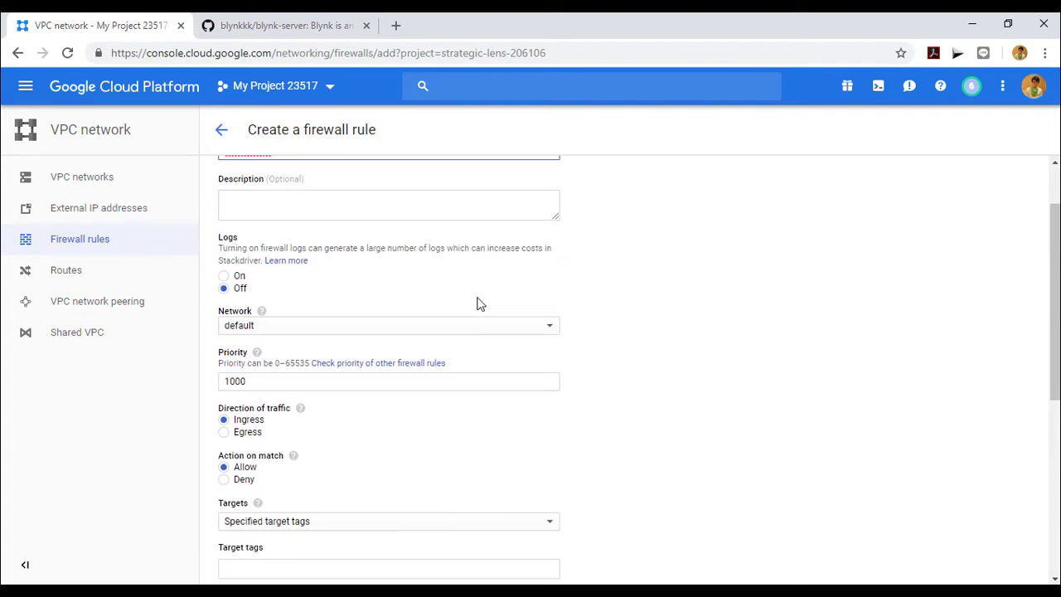
pyautogui.scroll(-2, 477, 253)
pyautogui.scroll(-3, 478, 259)
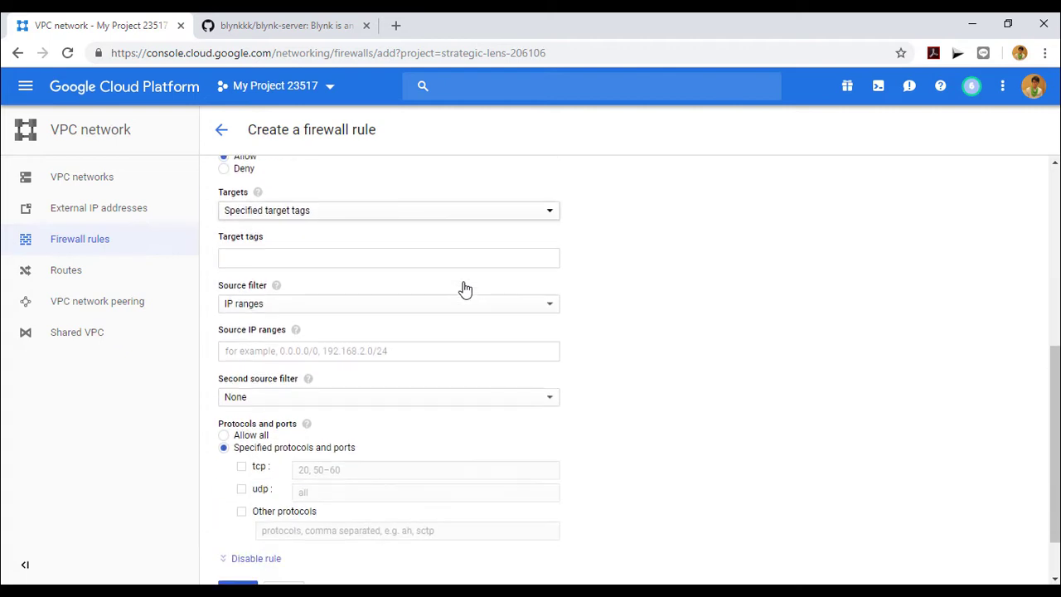
pyautogui.scroll(2, 465, 282)
pyautogui.scroll(1, 365, 300)
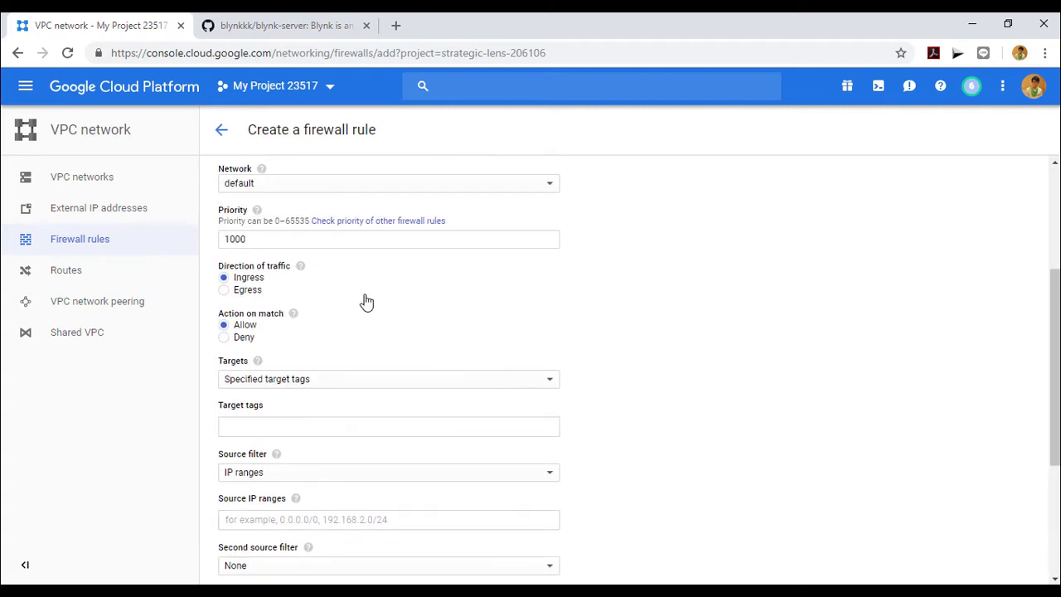
pyautogui.click(238, 292)
pyautogui.scroll(2, 359, 310)
pyautogui.scroll(1, 358, 310)
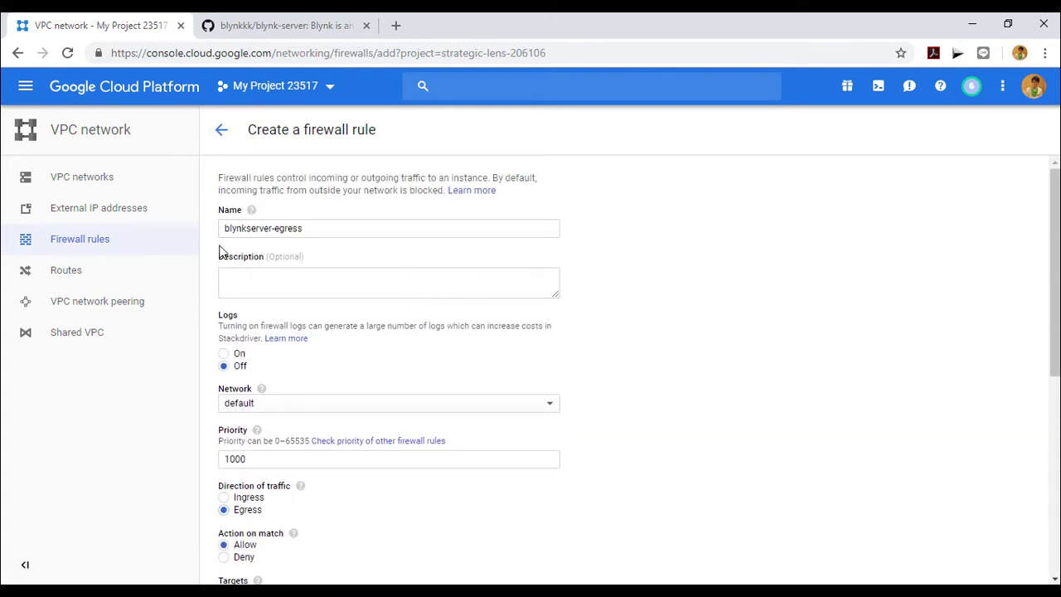
pyautogui.scroll(-2, 323, 262)
pyautogui.scroll(-2, 319, 290)
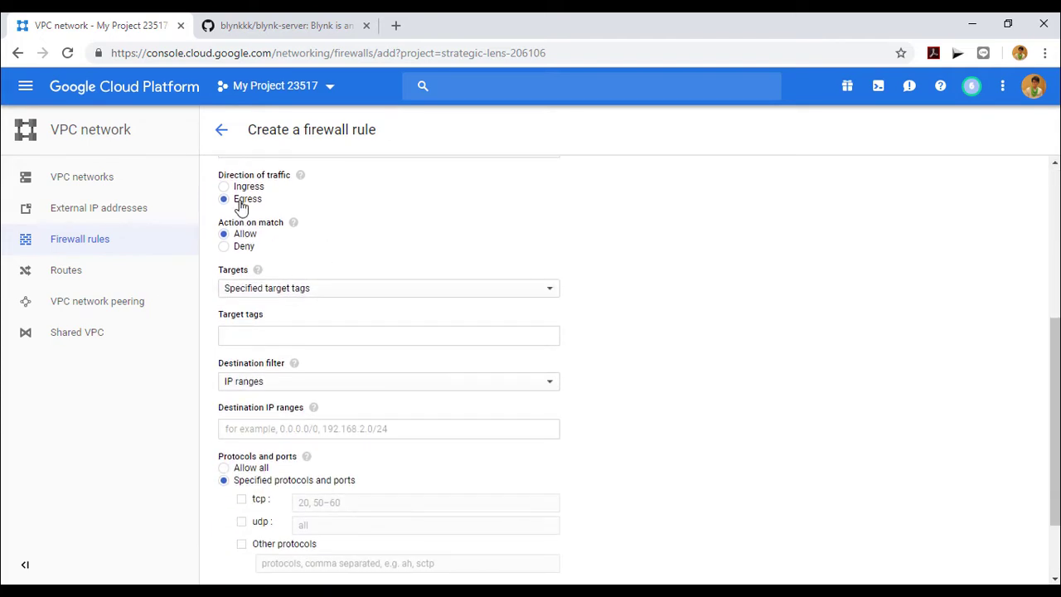
# Step: Target all instances, destination 0.0.0.0/0, tcp ports 9443,8443, and create the rule
pyautogui.click(313, 290)
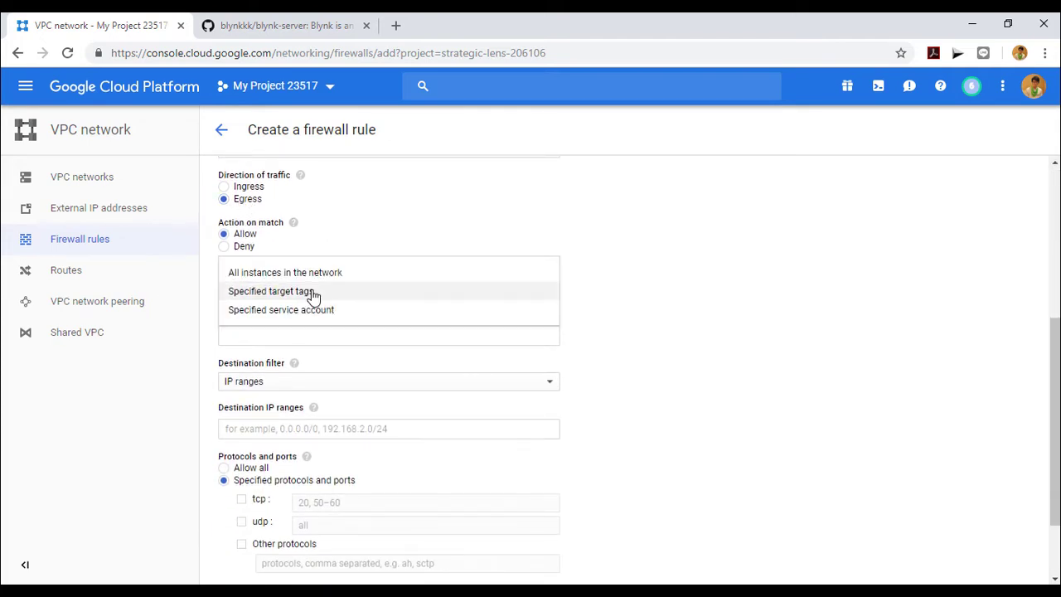
pyautogui.click(320, 274)
pyautogui.click(402, 332)
pyautogui.click(353, 334)
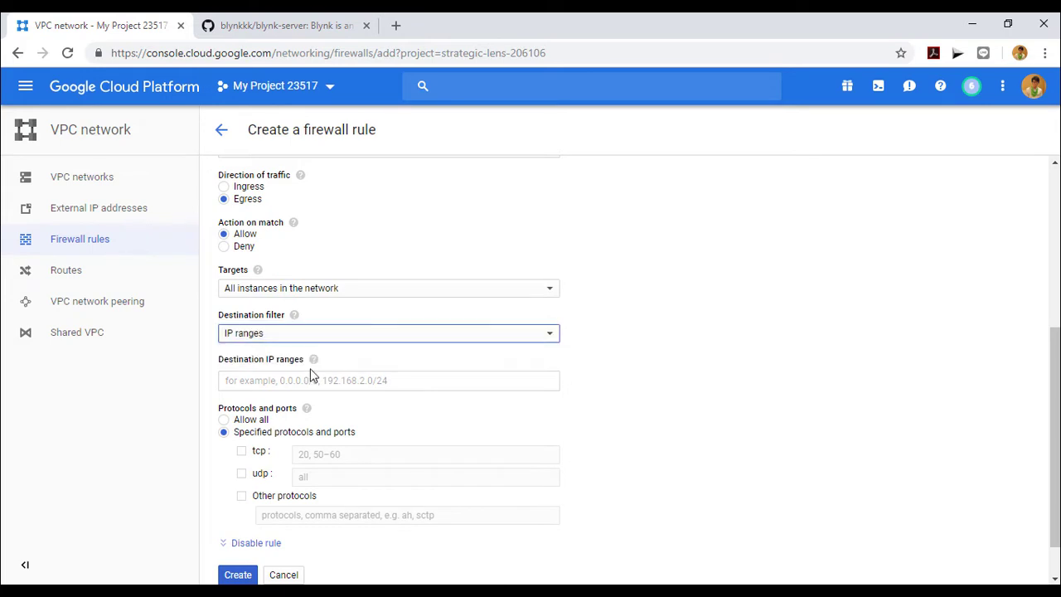
pyautogui.click(305, 380)
pyautogui.write('0.0.0.0/0')
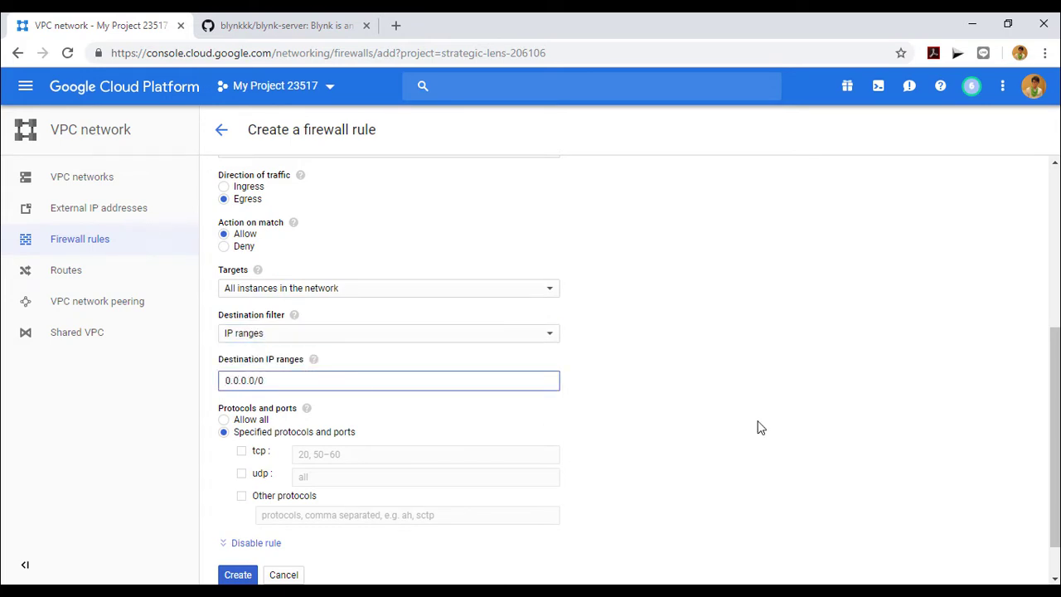
pyautogui.click(758, 426)
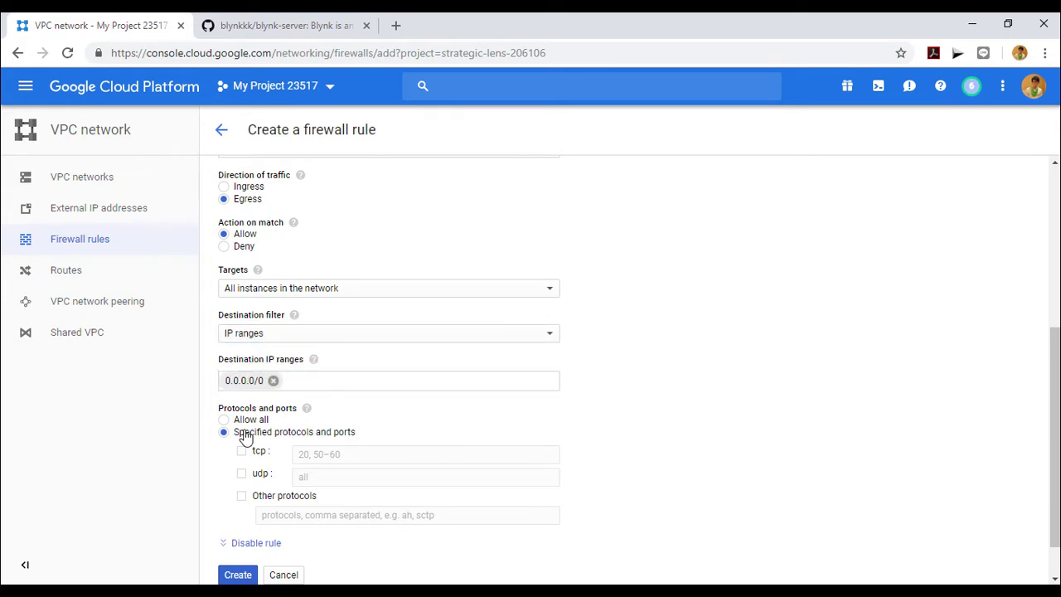
pyautogui.click(241, 450)
pyautogui.click(346, 450)
pyautogui.write('9443,8443')
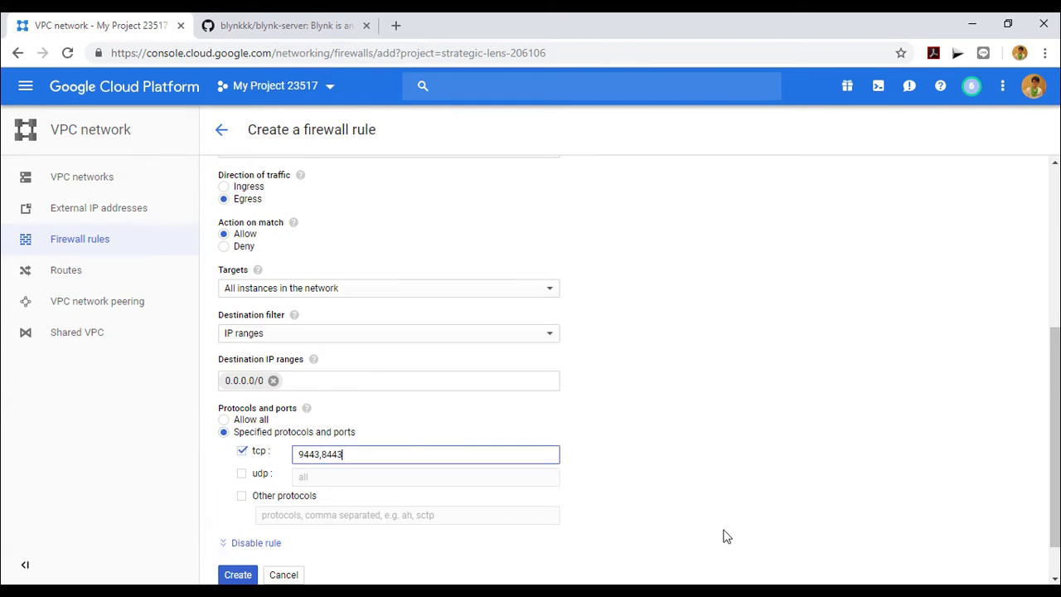
pyautogui.click(751, 499)
pyautogui.click(248, 572)
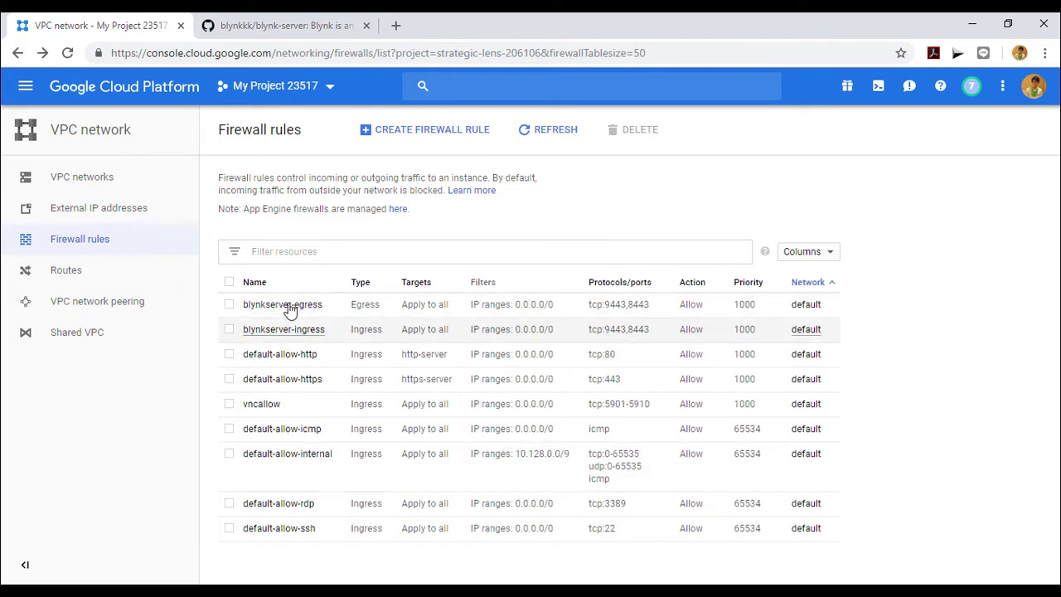
# Step: Open an SSH terminal to blynkserver from the VM instances list
pyautogui.click(25, 89)
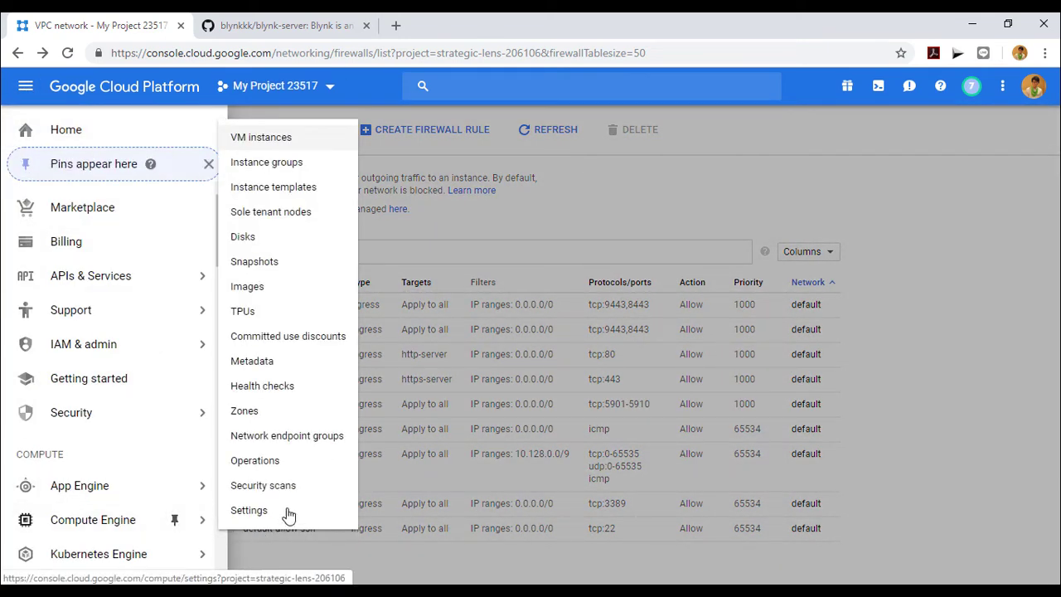
pyautogui.click(279, 141)
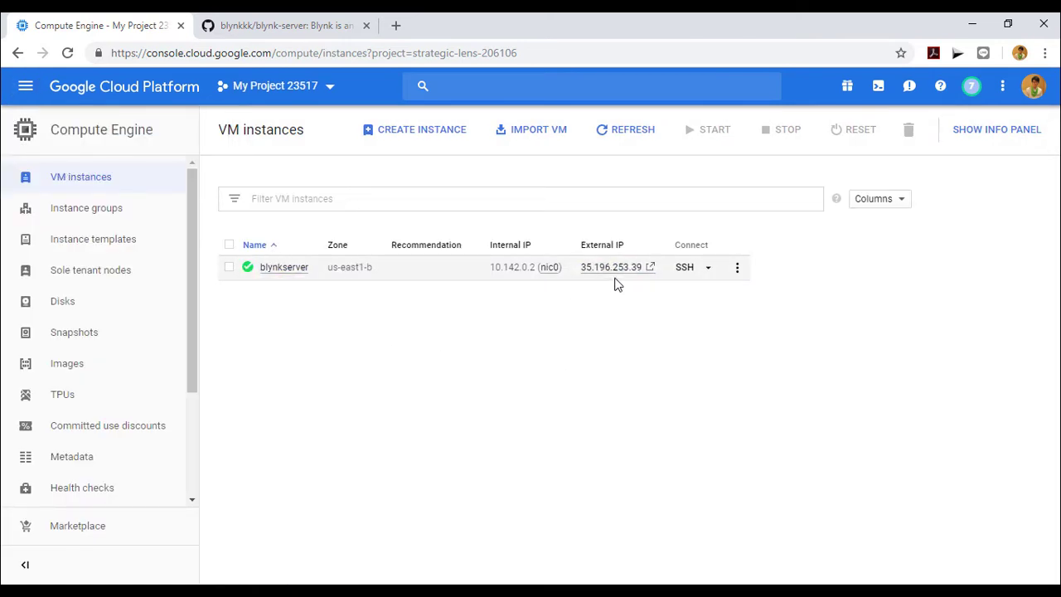
pyautogui.click(686, 269)
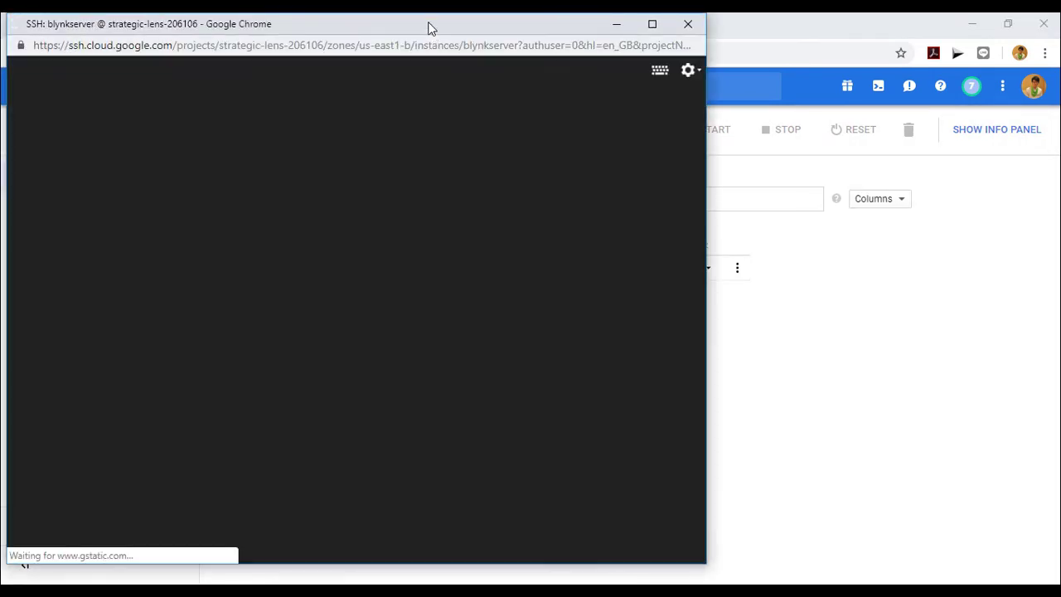
pyautogui.moveTo(429, 28); pyautogui.dragTo(609, 39)
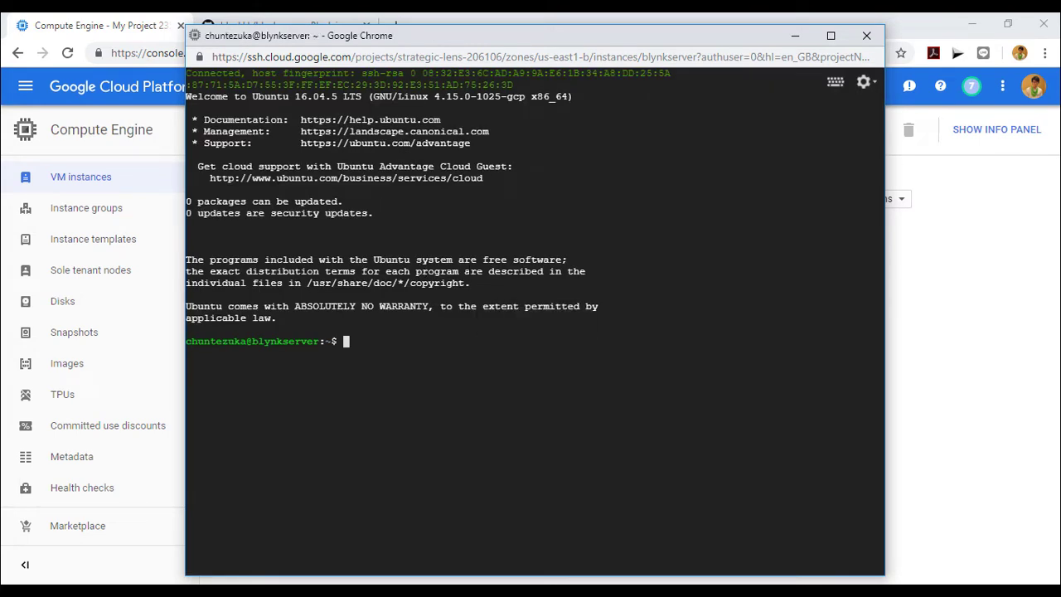
# Step: Switch the SSH session to a root shell with sudo -s
pyautogui.write('sudo -s')
pyautogui.press('Return')
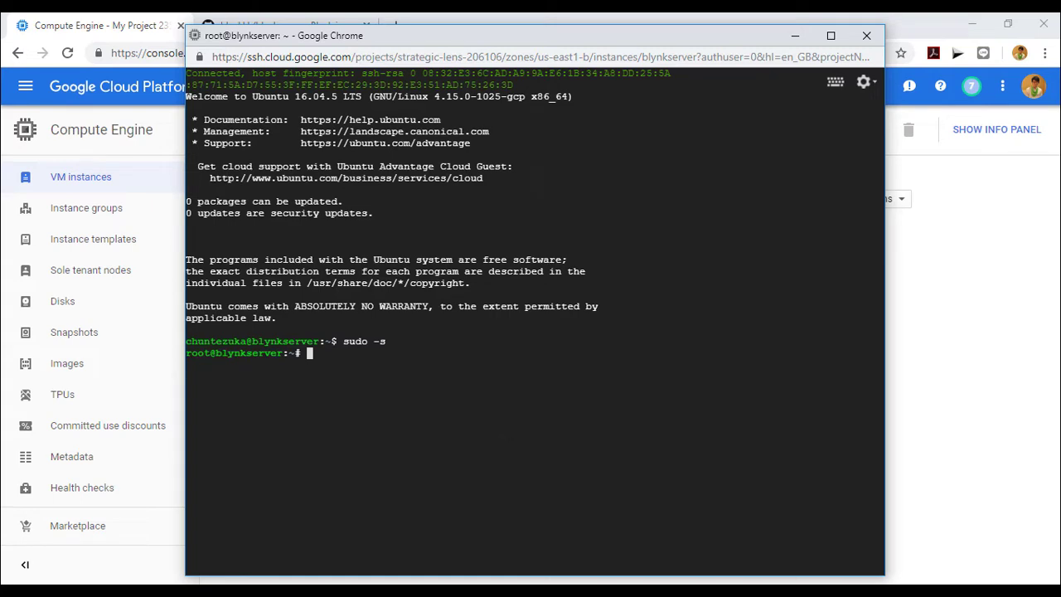
pyautogui.moveTo(487, 47); pyautogui.dragTo(447, 75)
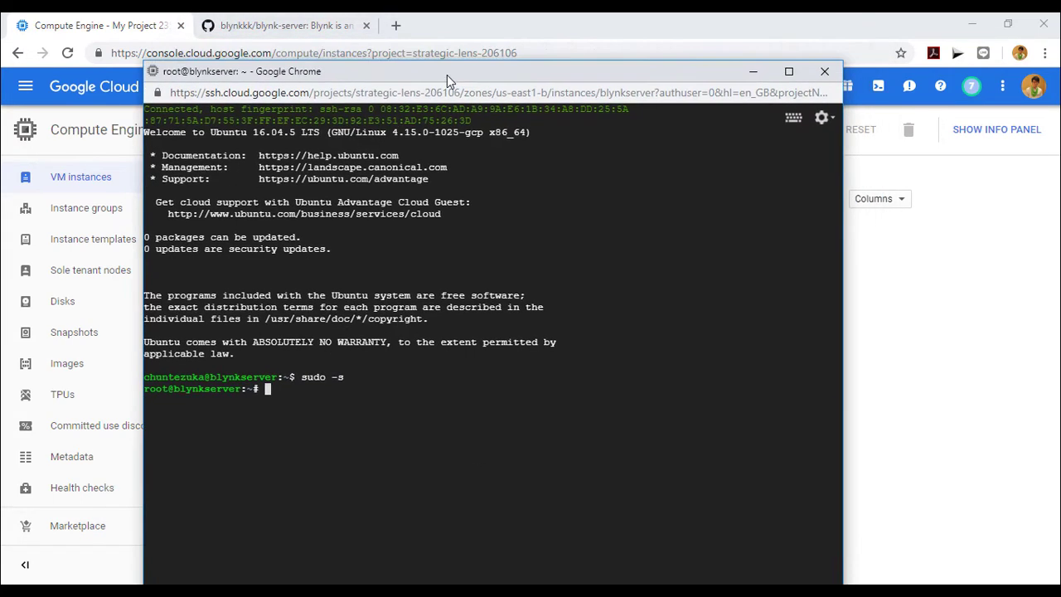
# Step: Scroll the blynk-server README down to the Install java for Ubuntu section
pyautogui.click(278, 25)
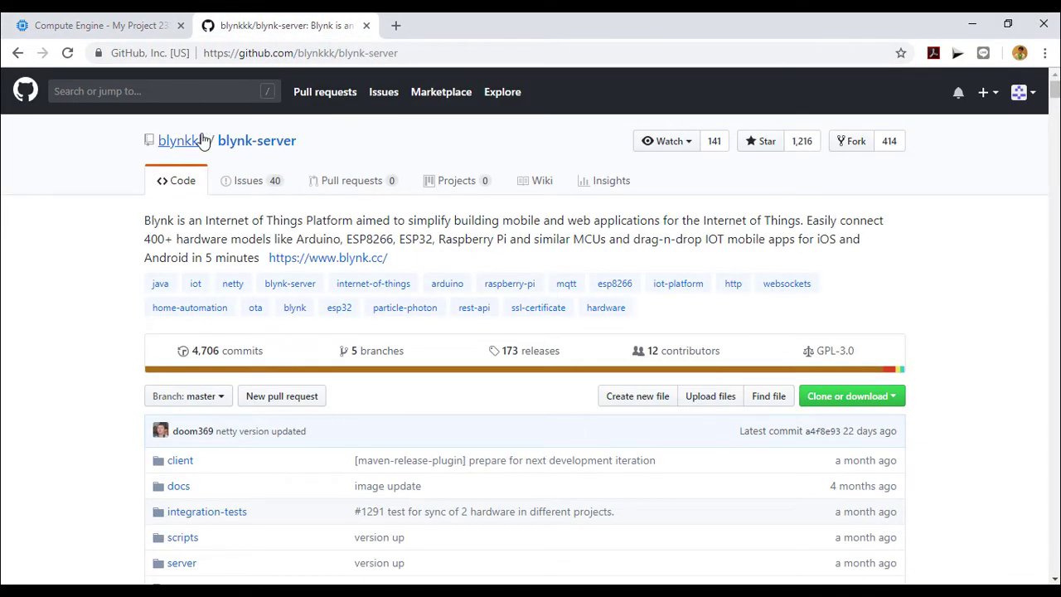
pyautogui.scroll(-1, 535, 348)
pyautogui.scroll(-10, 535, 349)
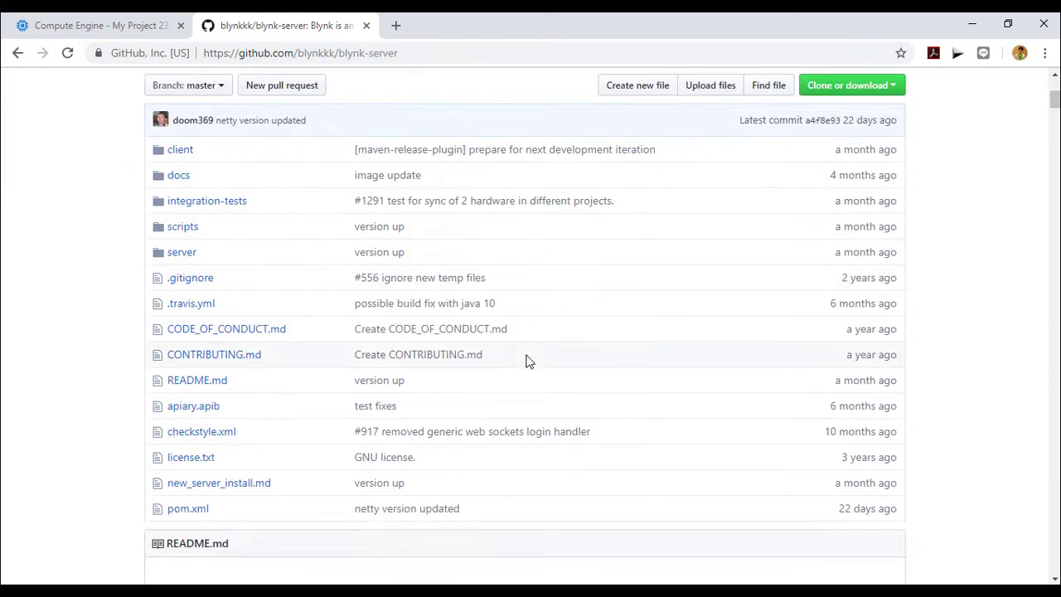
pyautogui.scroll(-20, 525, 351)
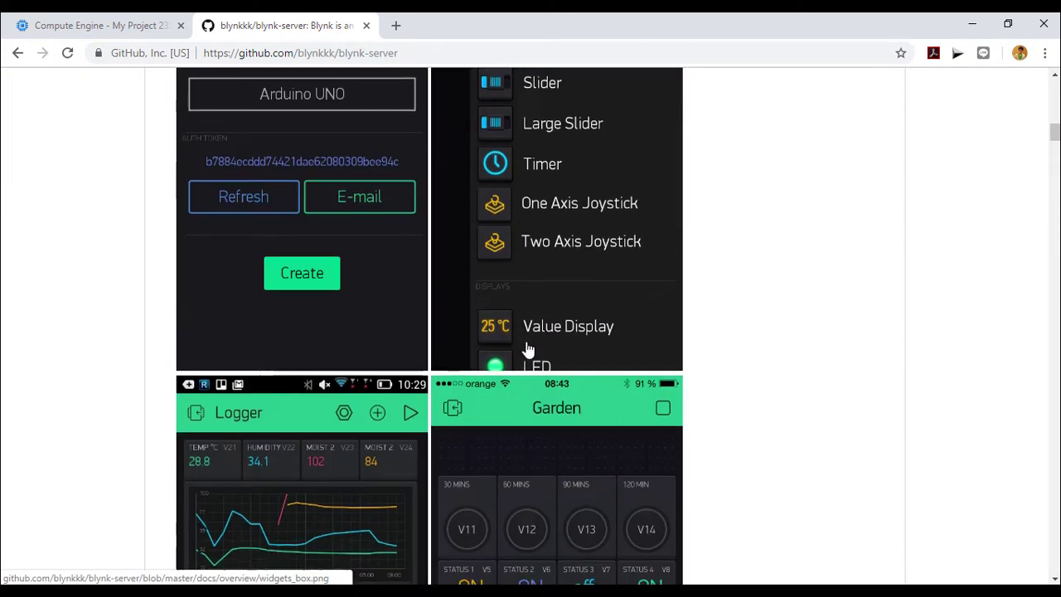
pyautogui.scroll(-20, 552, 331)
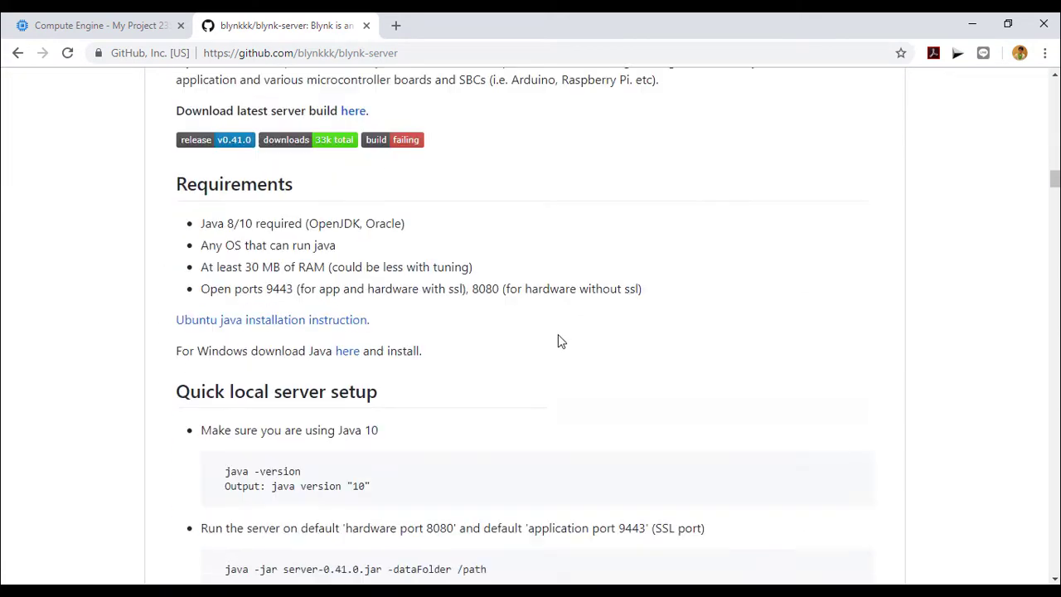
pyautogui.scroll(-20, 553, 341)
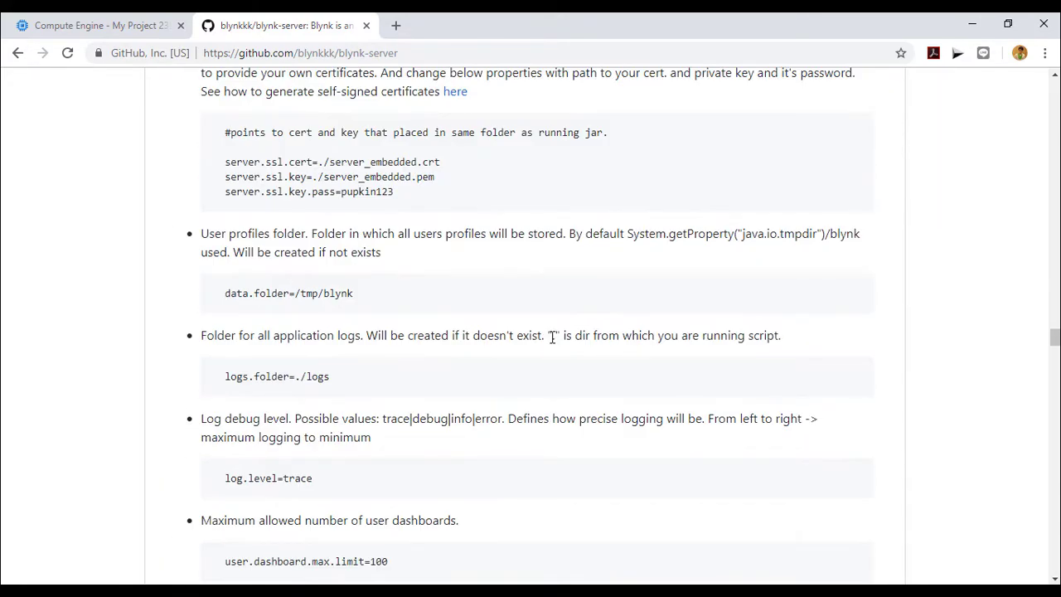
pyautogui.scroll(-15, 552, 336)
pyautogui.scroll(-20, 549, 331)
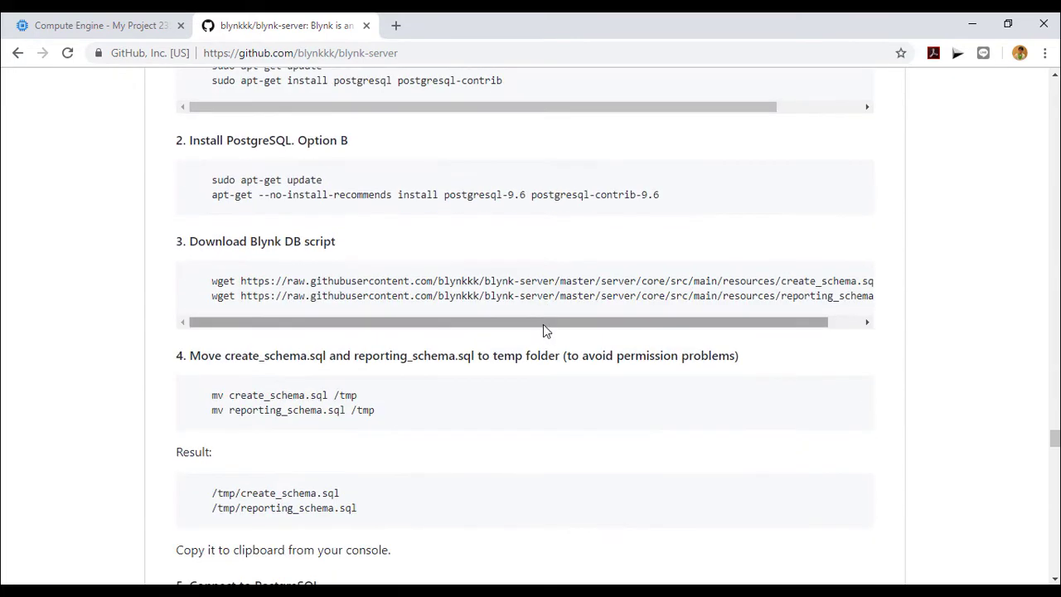
pyautogui.scroll(-8, 543, 329)
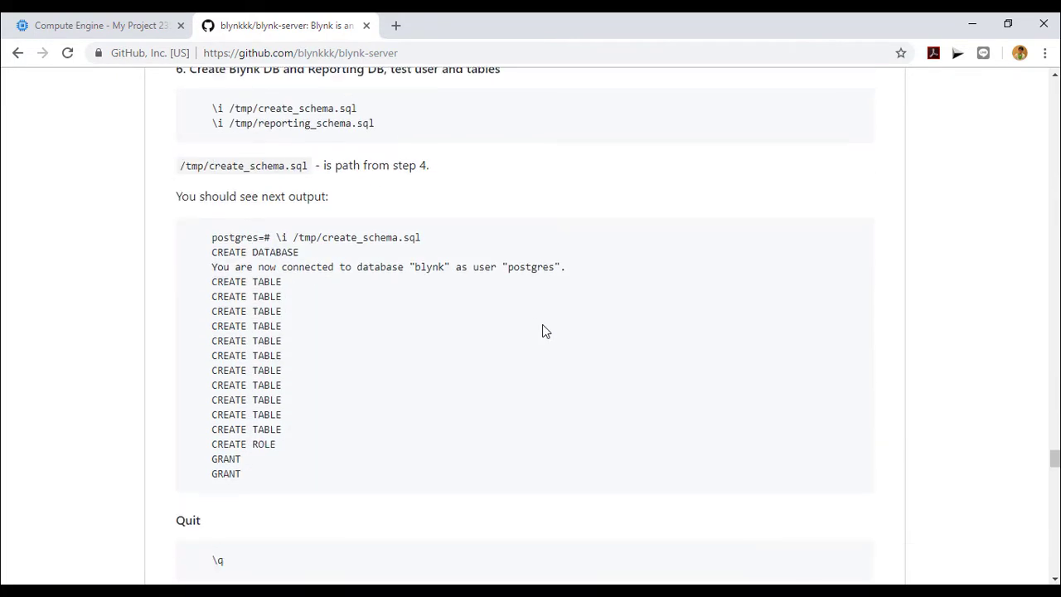
pyautogui.scroll(-15, 545, 330)
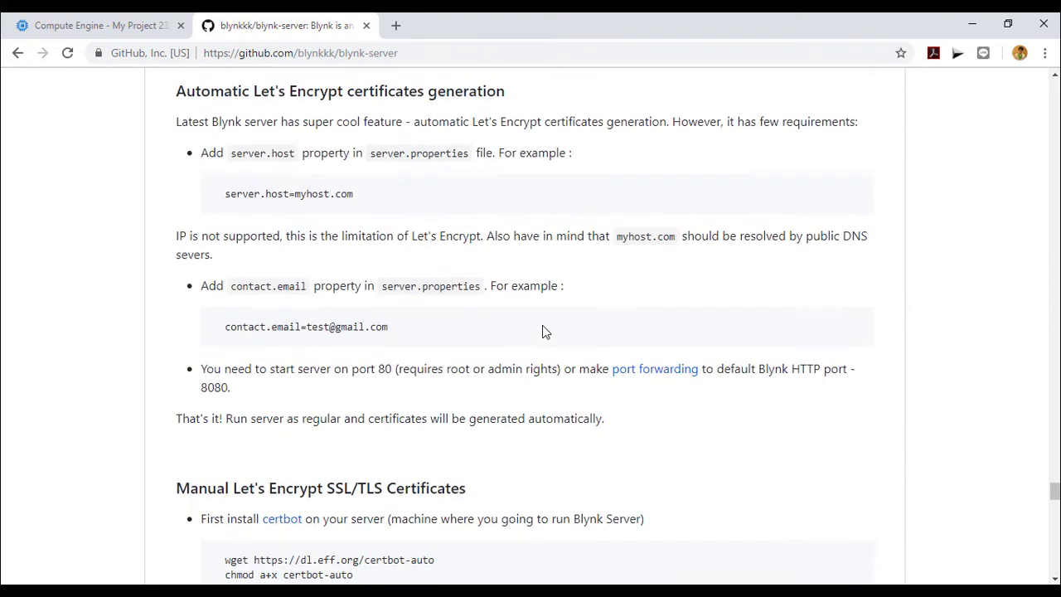
pyautogui.scroll(-12, 544, 330)
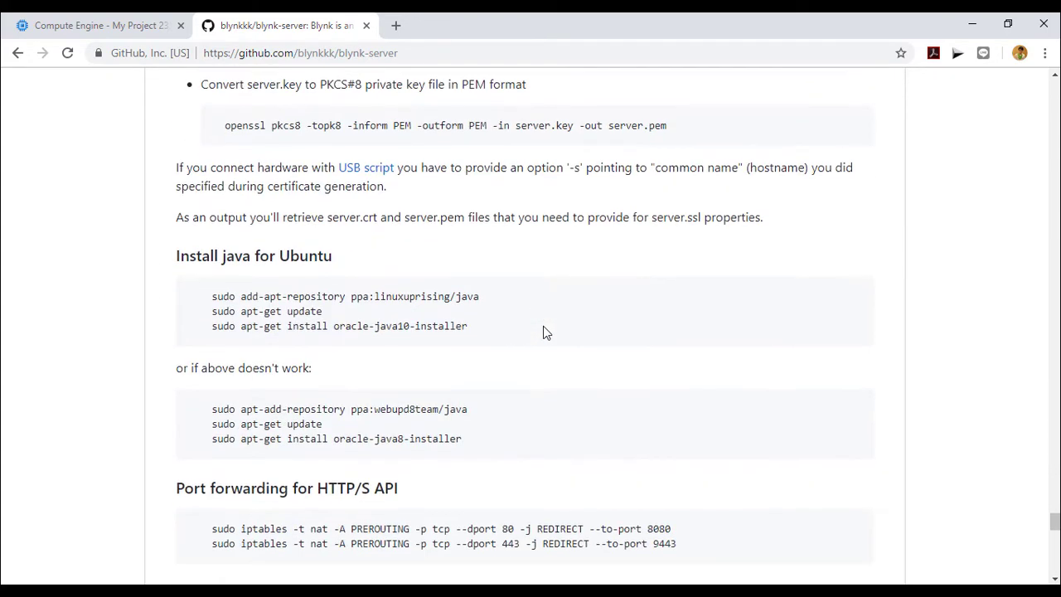
pyautogui.scroll(-1, 547, 331)
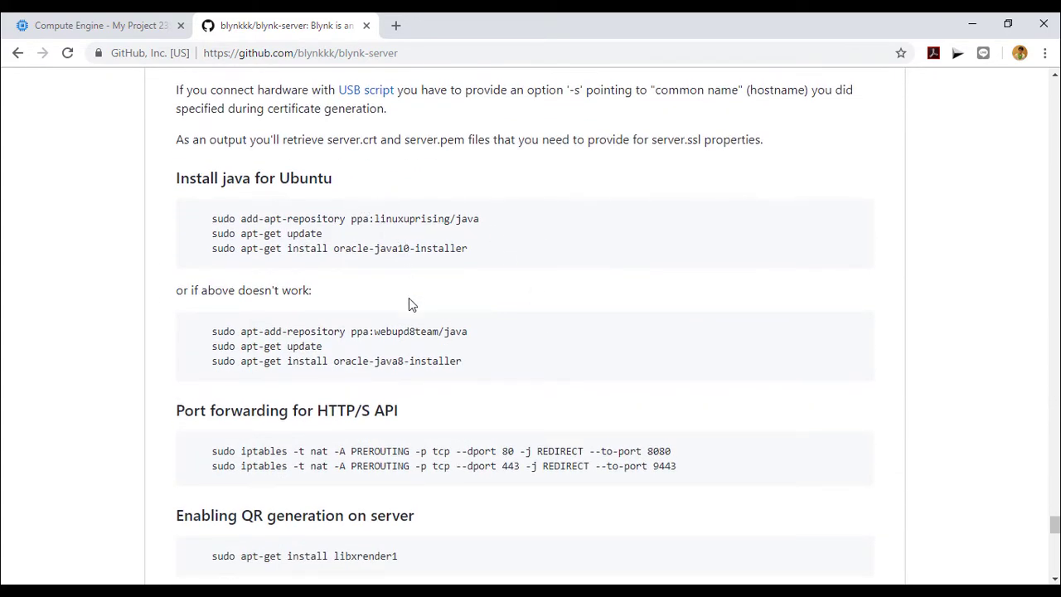
# Step: Copy the command 'sudo apt-add-repository ppa:webupd8team/java' and return to the terminal
pyautogui.tripleClick(378, 332)
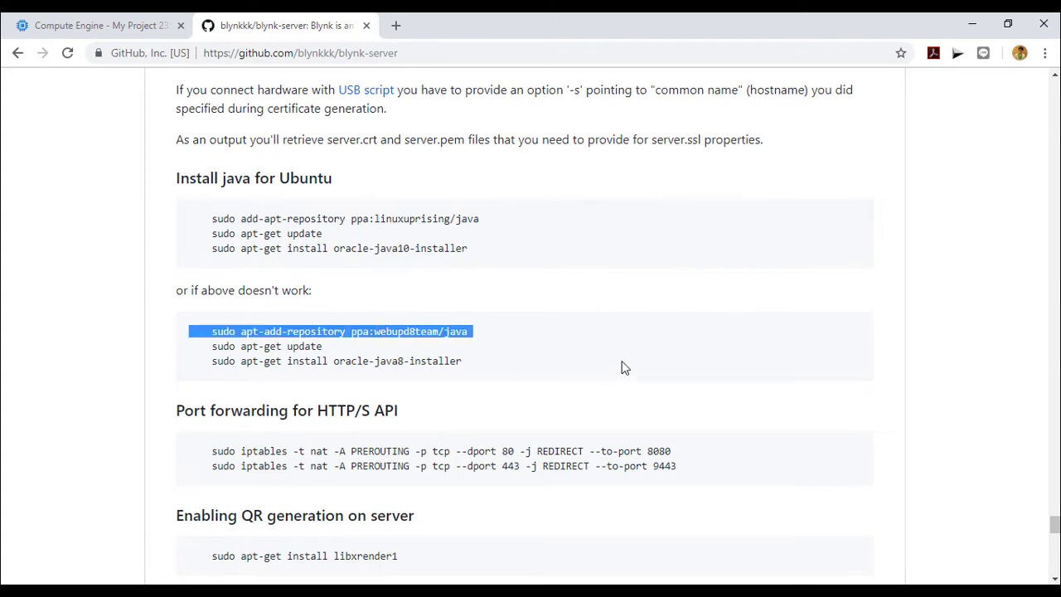
pyautogui.click(495, 343)
pyautogui.moveTo(469, 331); pyautogui.dragTo(213, 328)
pyautogui.hotkey('ctrl', 'c')
pyautogui.click(593, 363)
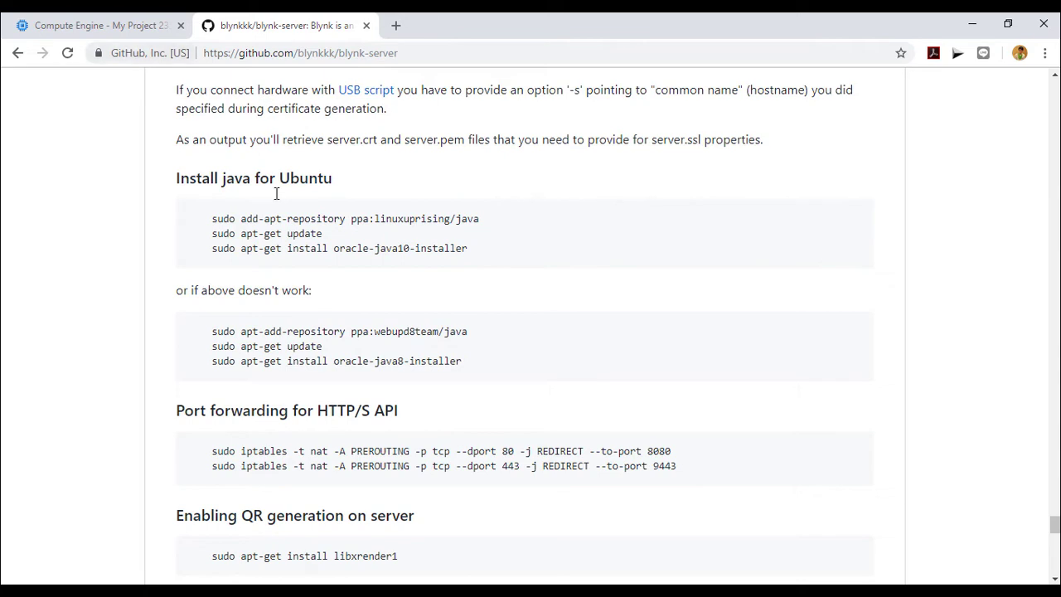
pyautogui.hotkey('alt', 'Tab')
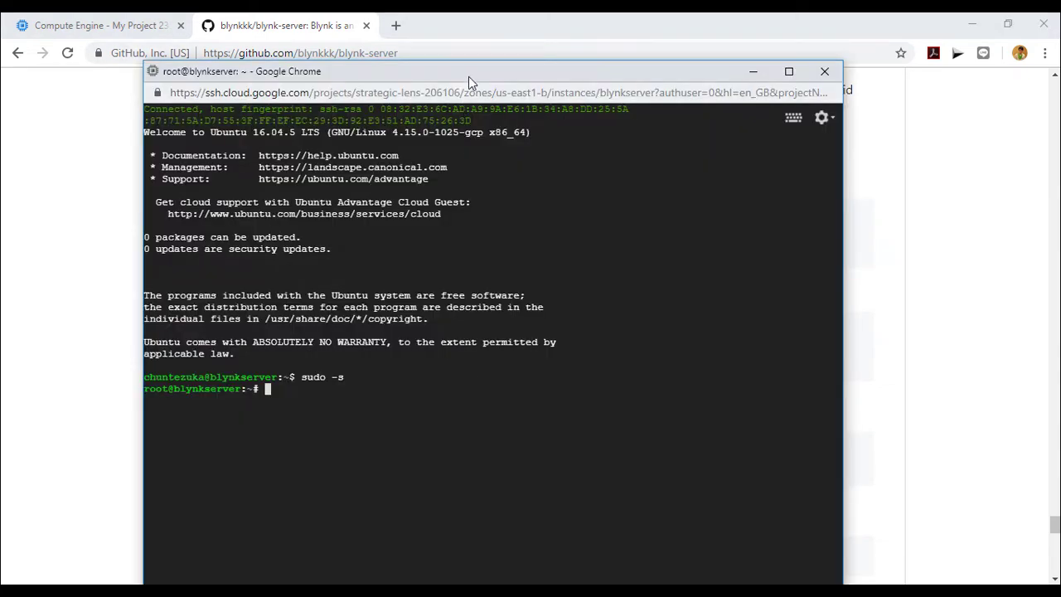
# Step: Paste and run the apt-add-repository command, confirming the webupd8team Java PPA addition
pyautogui.moveTo(468, 76); pyautogui.dragTo(506, 77)
pyautogui.hotkey('ctrl', 'v')
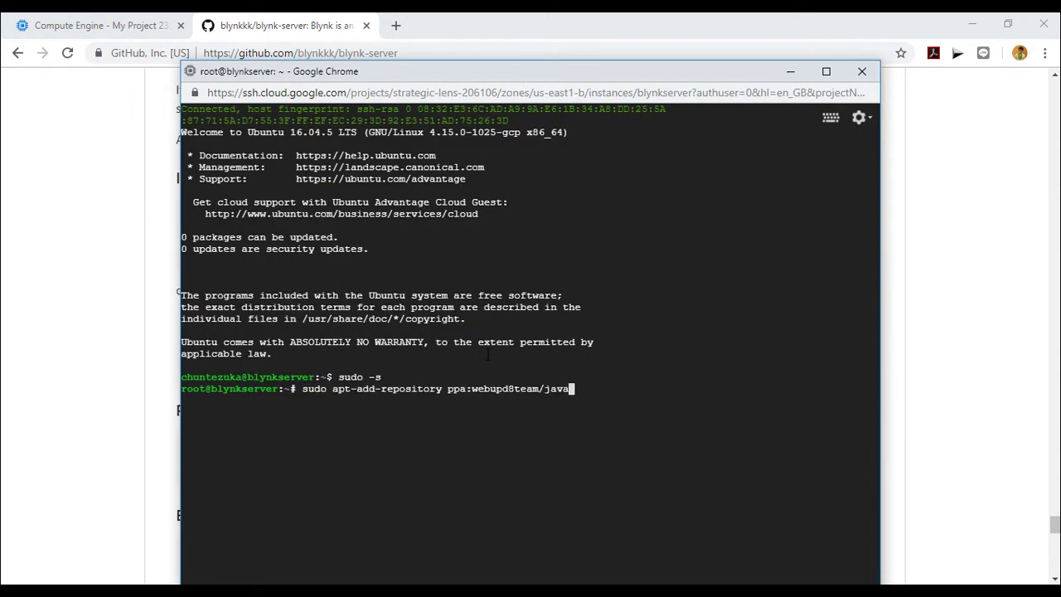
pyautogui.press('Return')
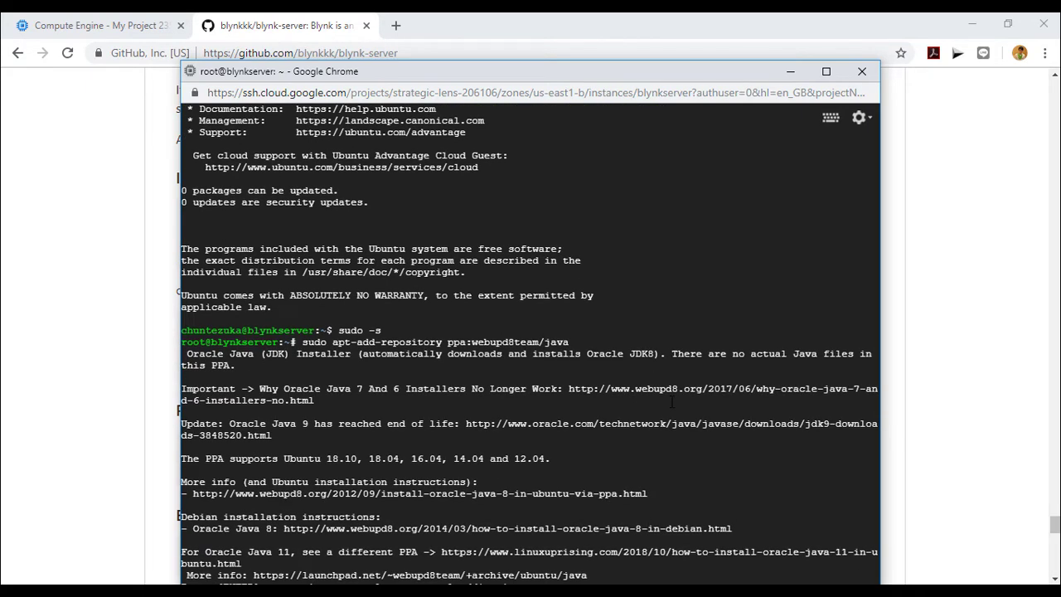
pyautogui.moveTo(502, 86); pyautogui.dragTo(540, 42)
pyautogui.press('Return')
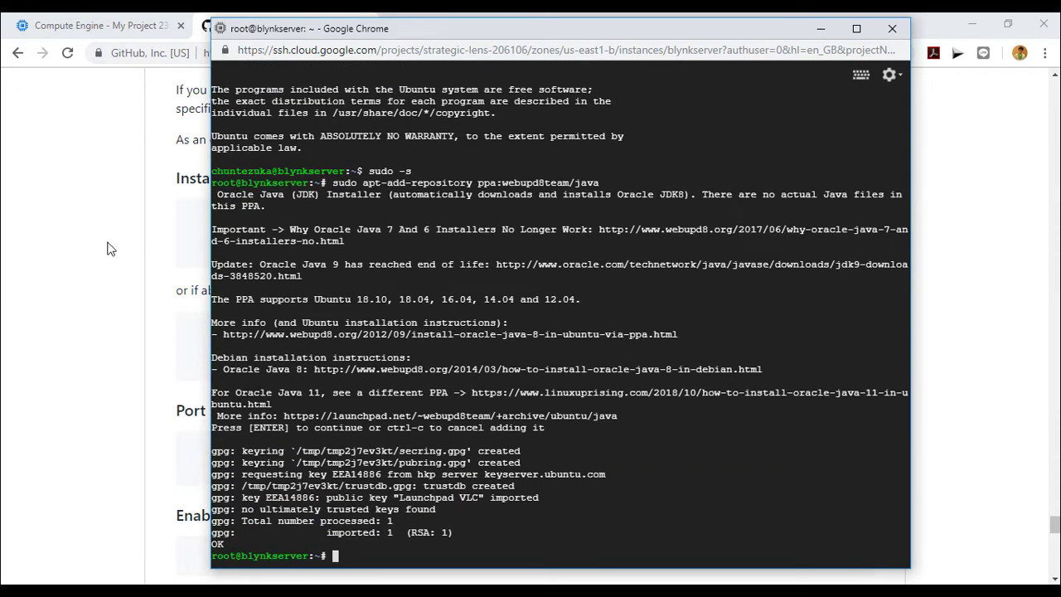
# Step: Copy 'sudo apt-get update' from the README and run it in the terminal
pyautogui.hotkey('alt', 'Tab')
pyautogui.moveTo(324, 346); pyautogui.dragTo(211, 348)
pyautogui.hotkey('ctrl', 'c')
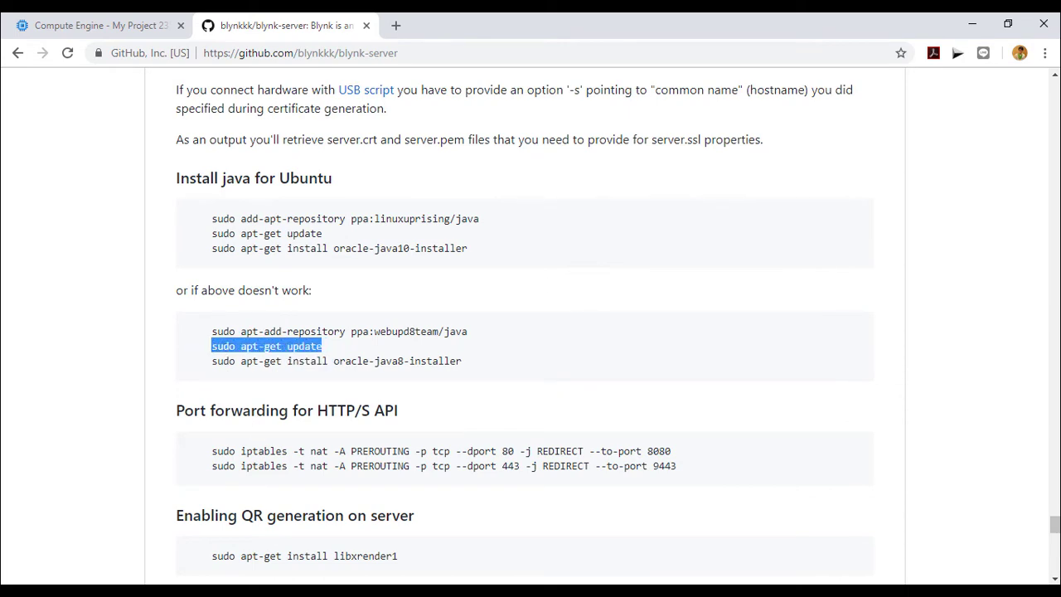
pyautogui.hotkey('alt', 'Tab')
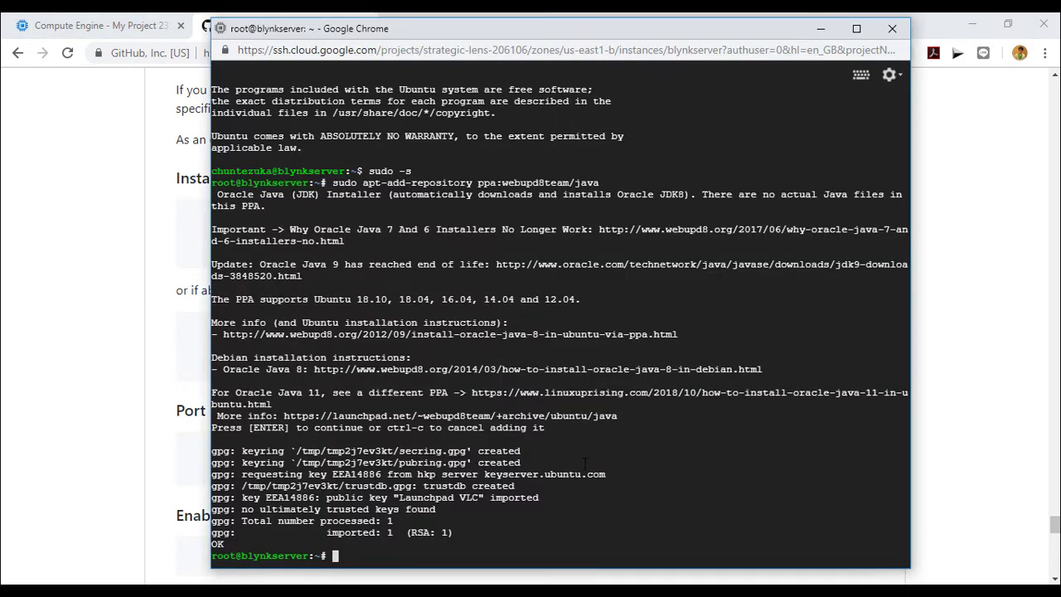
pyautogui.hotkey('ctrl', 'v')
pyautogui.press('Return')
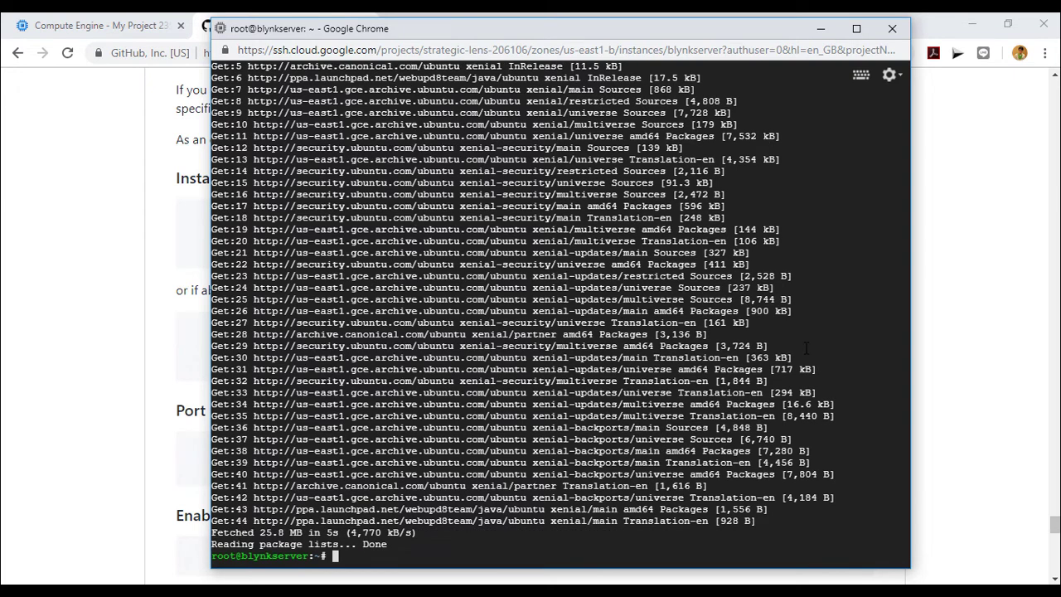
# Step: Run 'sudo apt-get install oracle-java8-installer', answering Y and accepting the Oracle licence
pyautogui.click(50, 305)
pyautogui.moveTo(489, 367); pyautogui.dragTo(212, 362)
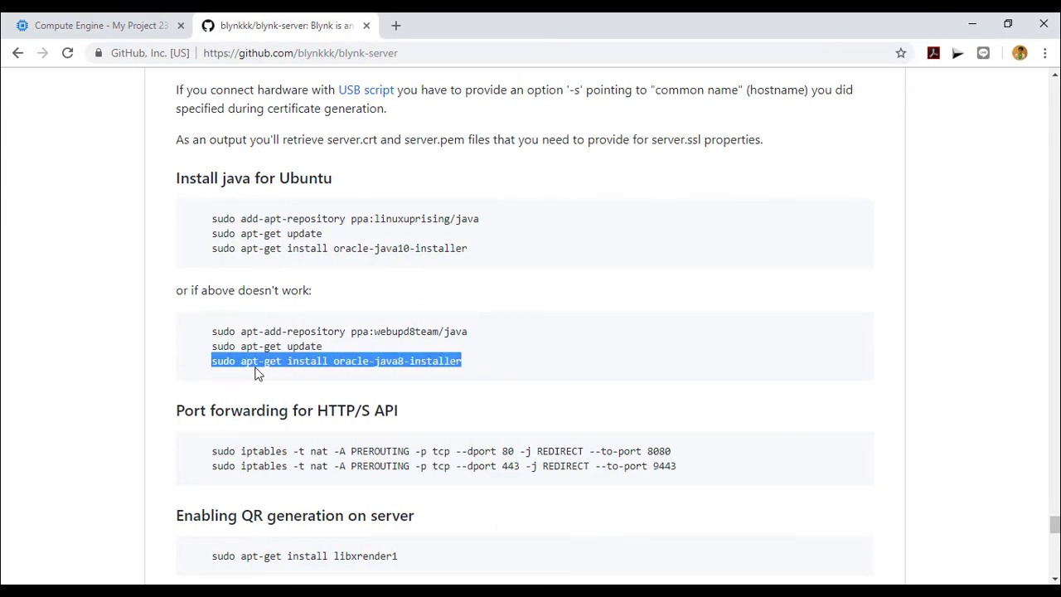
pyautogui.hotkey('alt', 'Tab')
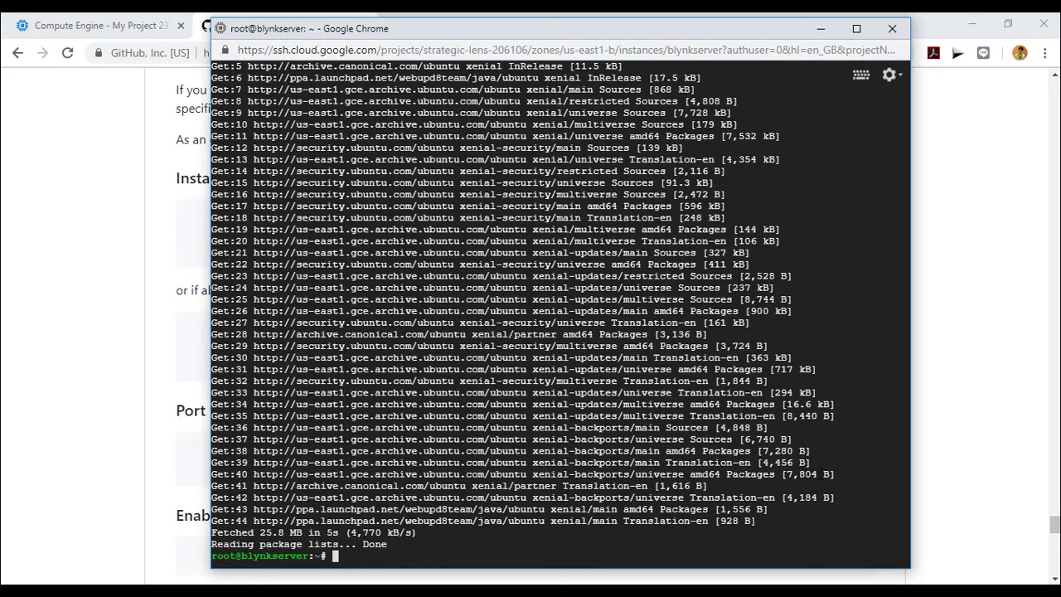
pyautogui.write('sudo apt-get install oracle-java8-installer')
pyautogui.press('Return')
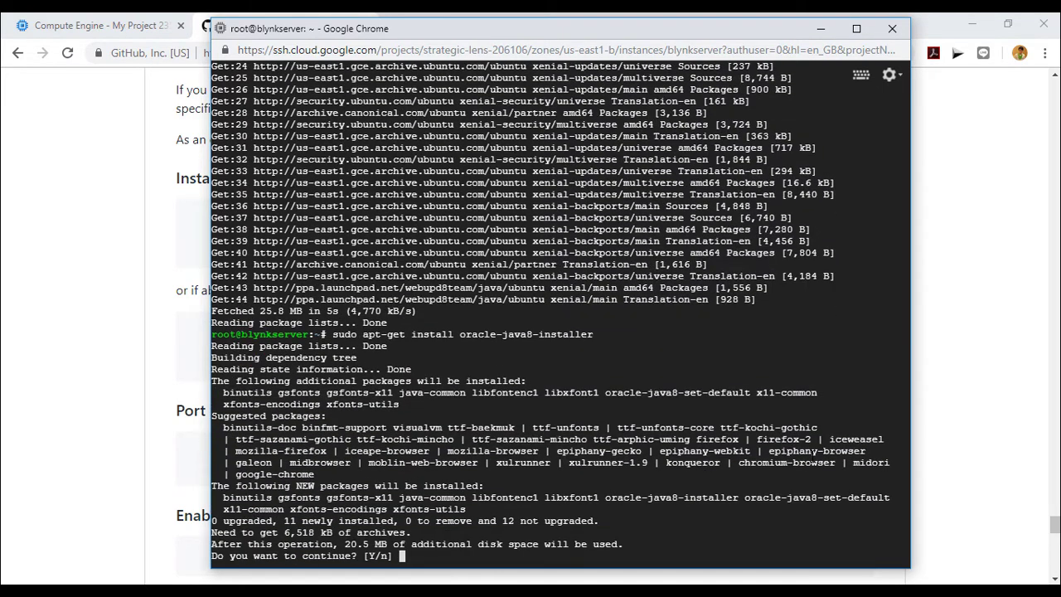
pyautogui.write('Y')
pyautogui.press('Return')
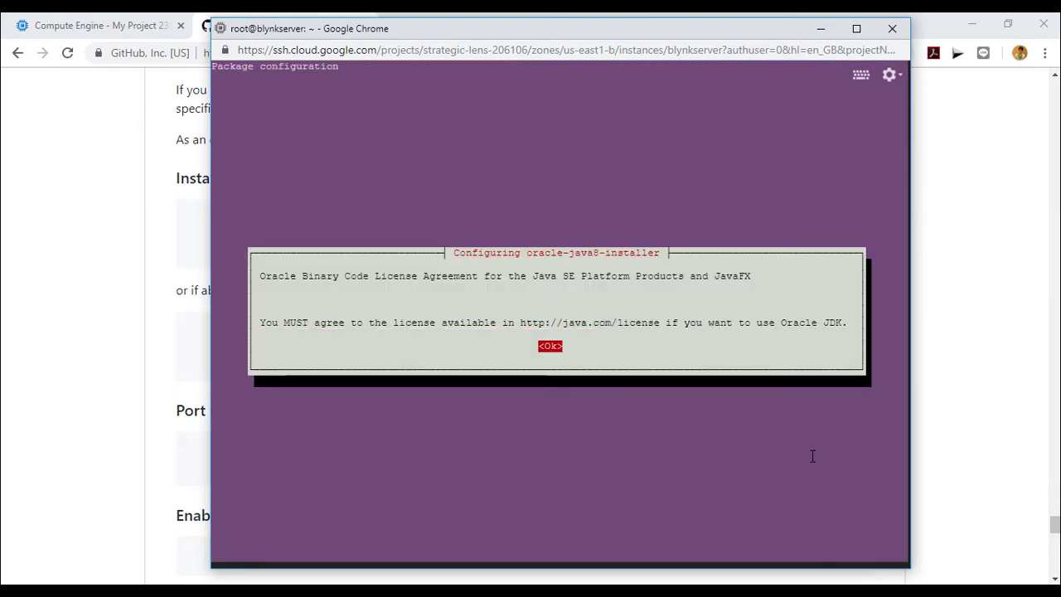
pyautogui.press('Return')
pyautogui.press('Left')
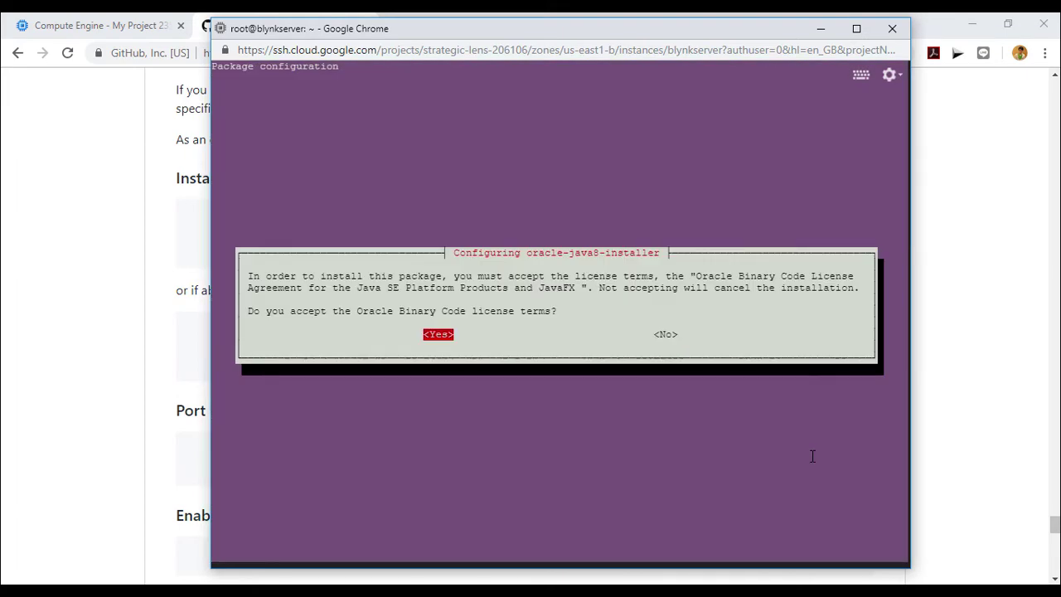
pyautogui.press('Return')
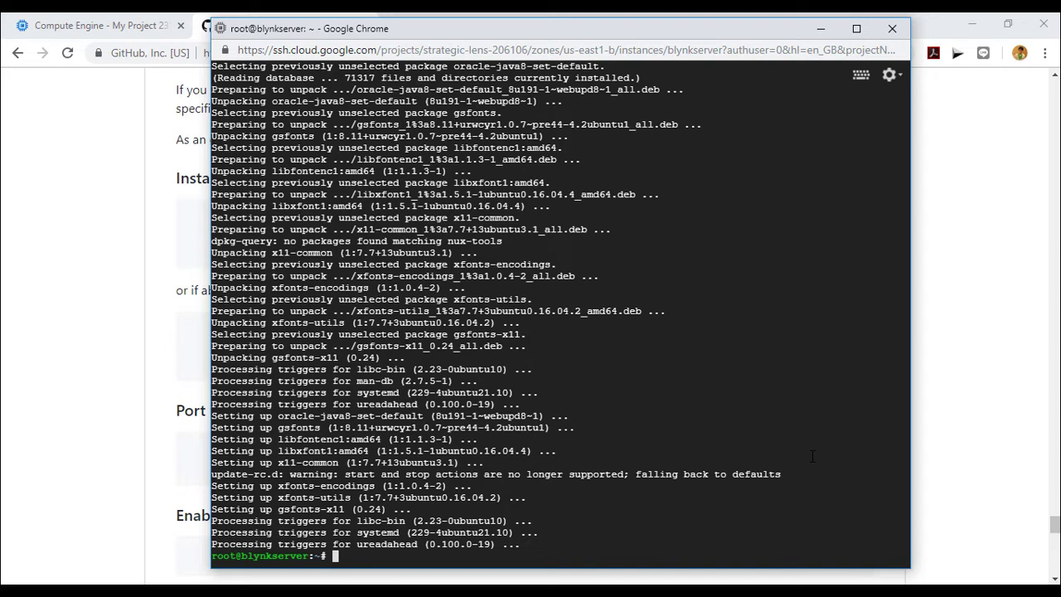
# Step: Verify Java 1.8.0_191 with 'java -version', then clear the terminal
pyautogui.write('java -version')
pyautogui.press('Return')
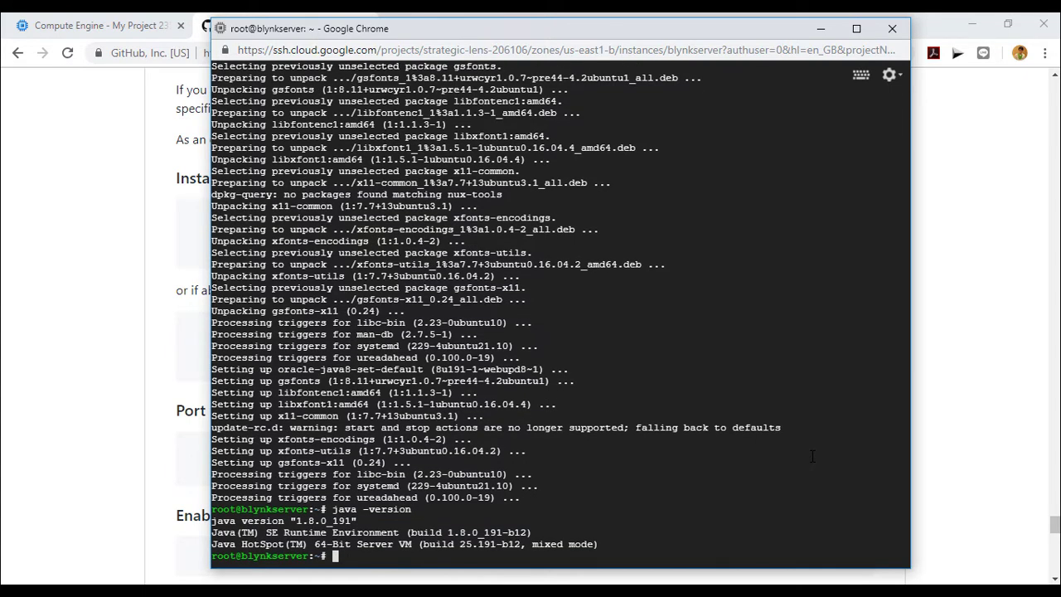
pyautogui.write('clear')
pyautogui.press('Return')
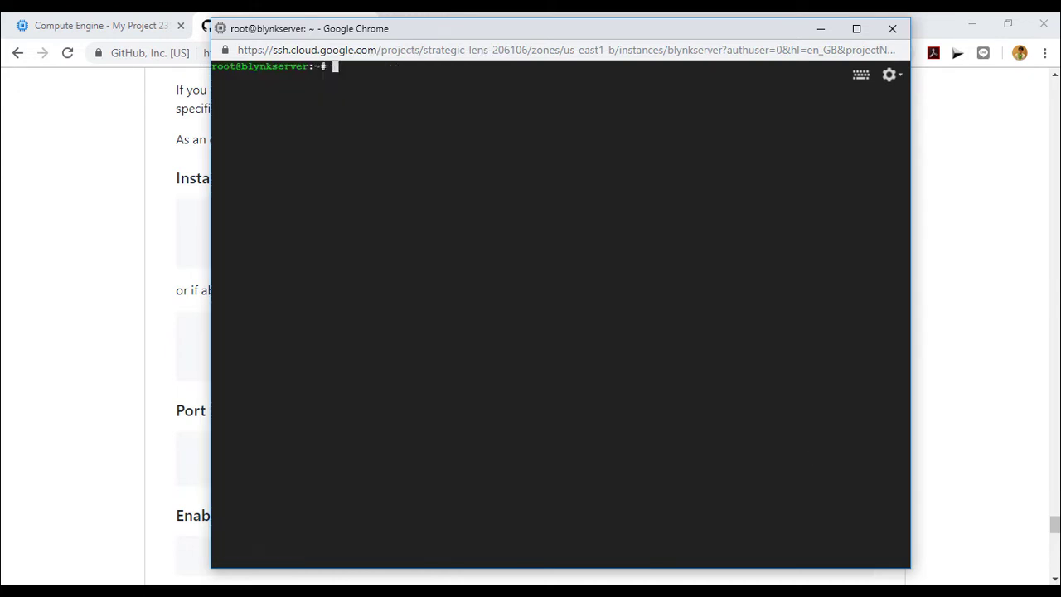
# Step: Scroll the GitHub README to the wget command for server-0.41.0-java8.jar
pyautogui.click(123, 257)
pyautogui.scroll(3, 621, 319)
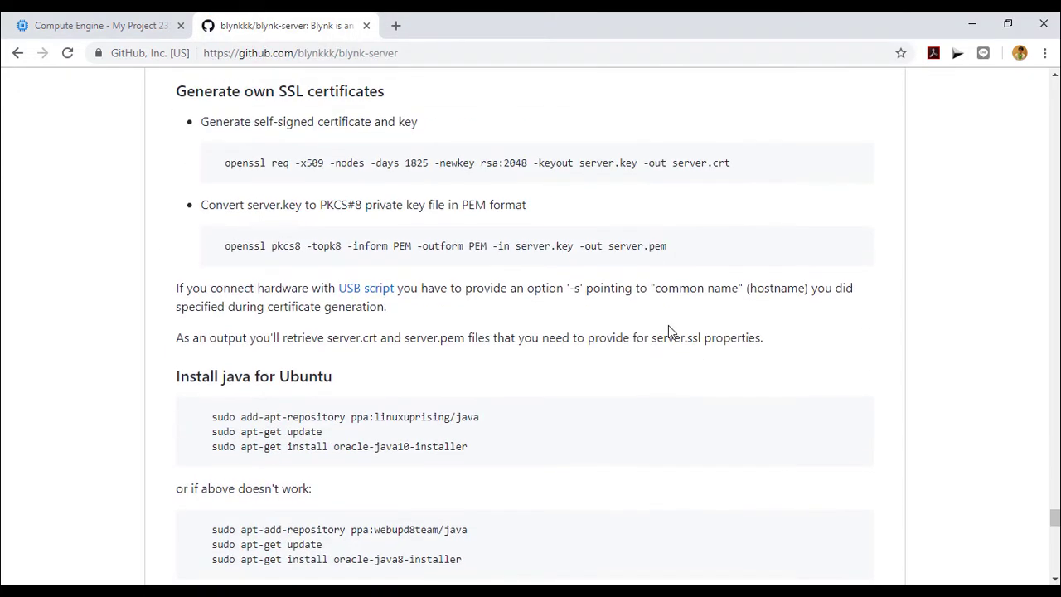
pyautogui.scroll(15, 668, 325)
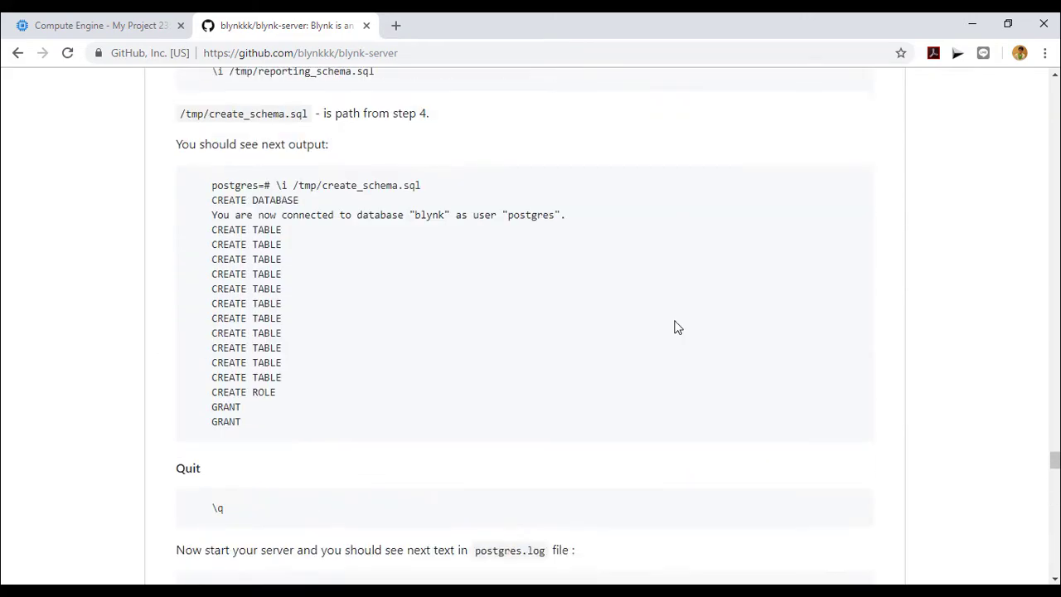
pyautogui.scroll(15, 676, 325)
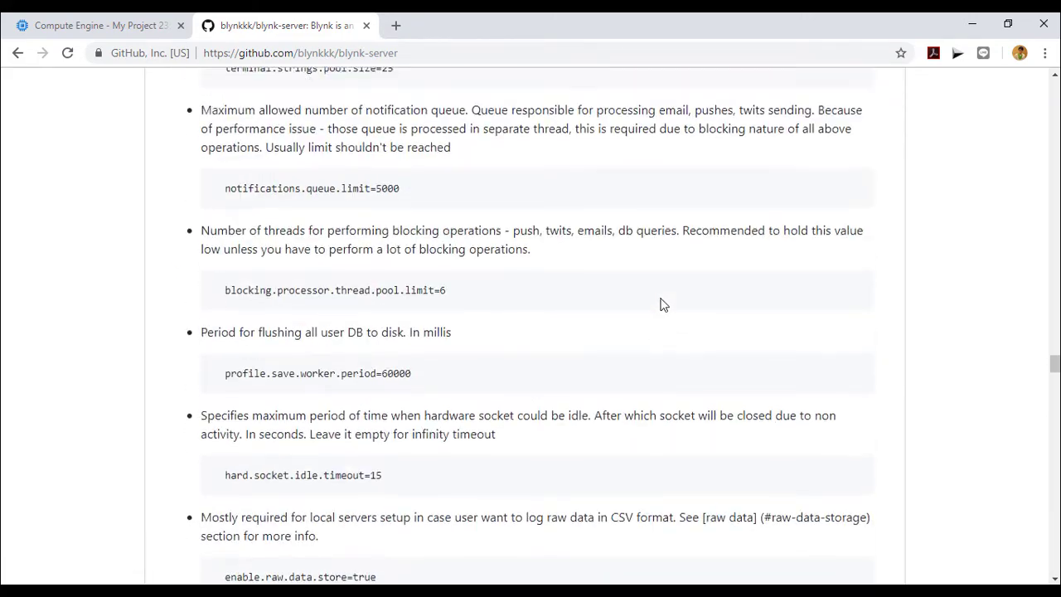
pyautogui.scroll(15, 664, 305)
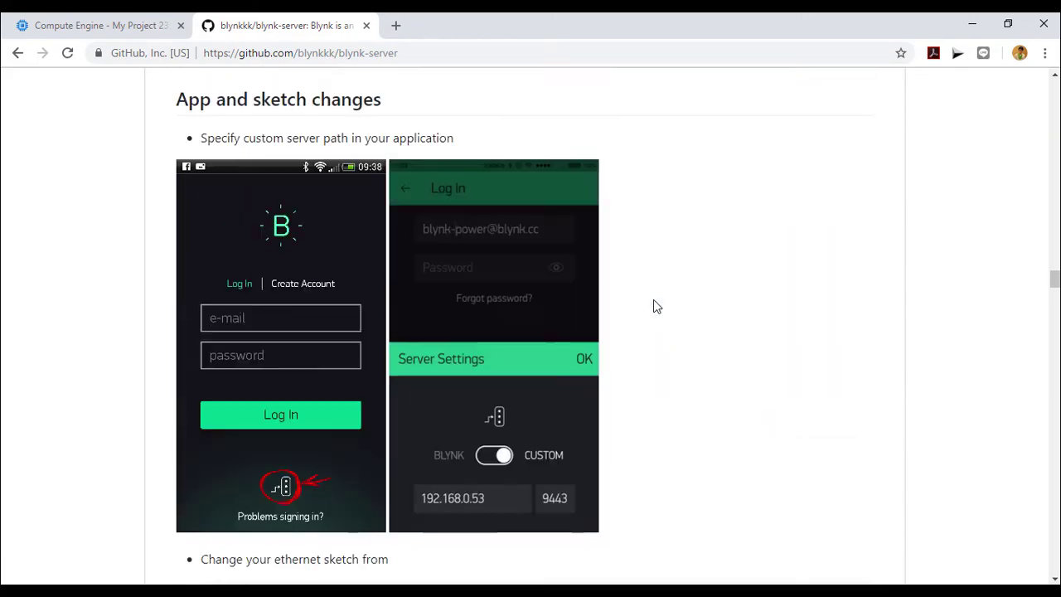
pyautogui.scroll(15, 655, 306)
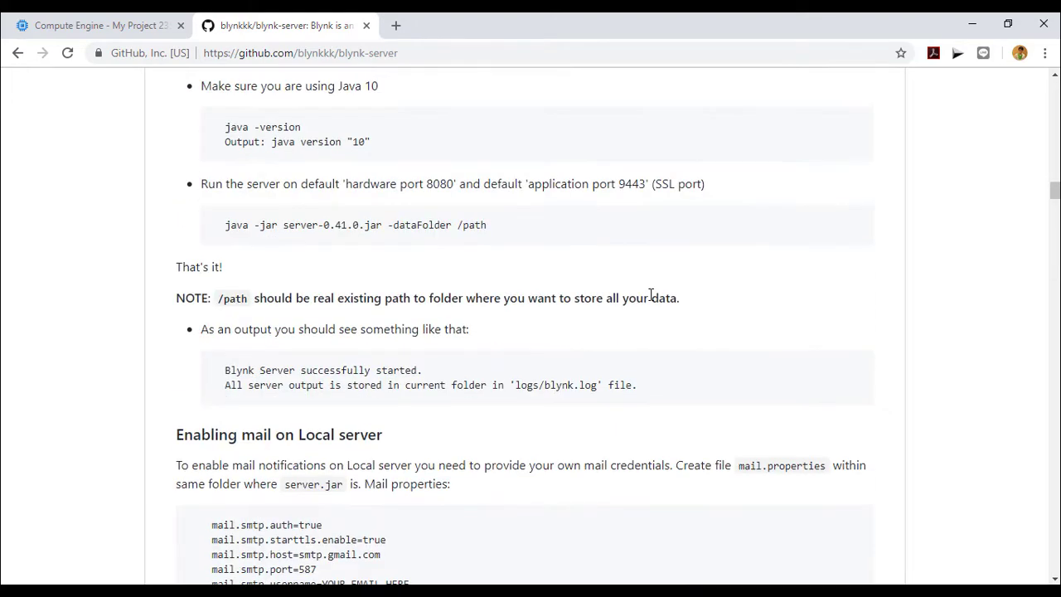
pyautogui.scroll(7, 651, 296)
pyautogui.scroll(-8, 651, 296)
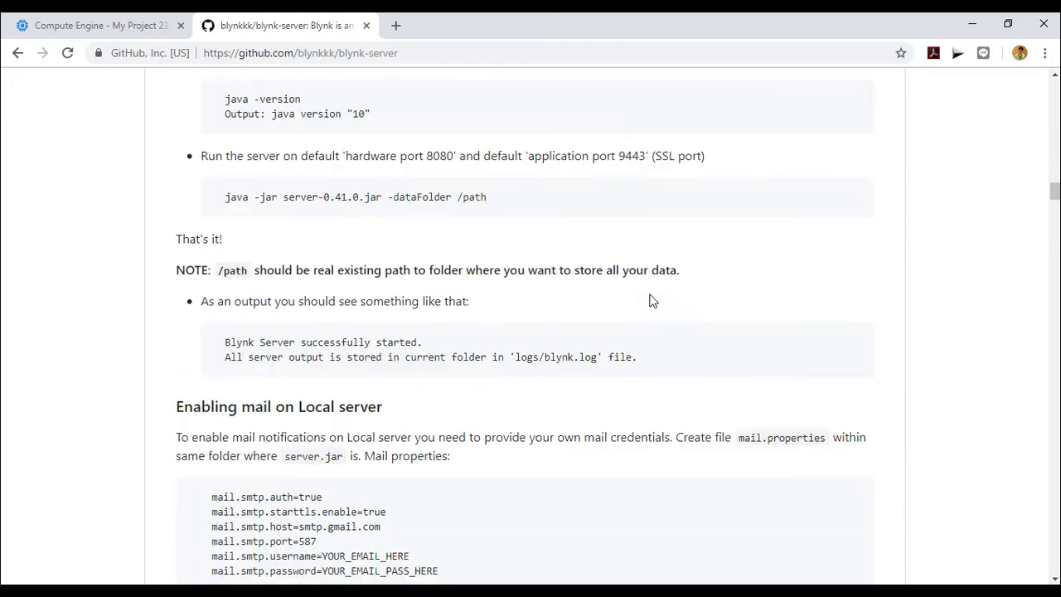
pyautogui.scroll(-2, 651, 301)
pyautogui.scroll(-5, 650, 301)
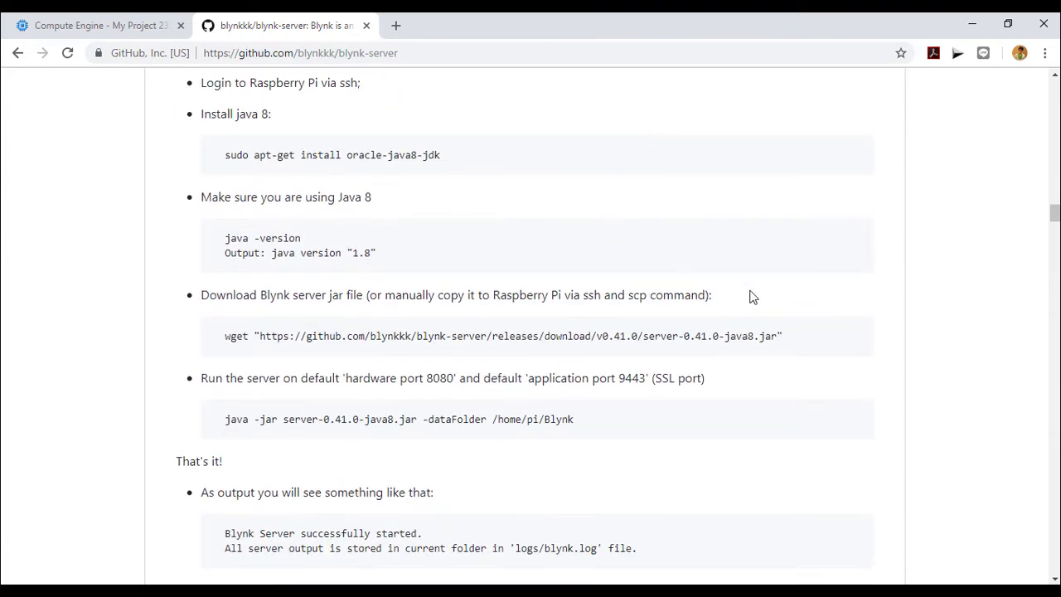
# Step: Select and copy the whole wget command, then return to the SSH terminal
pyautogui.moveTo(806, 335); pyautogui.dragTo(712, 336)
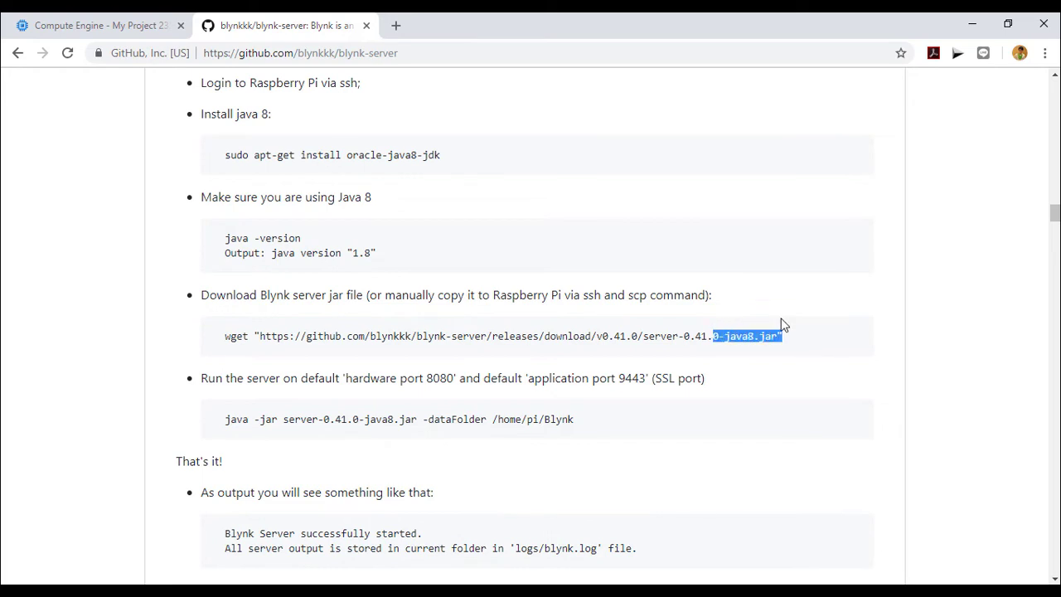
pyautogui.click(614, 312)
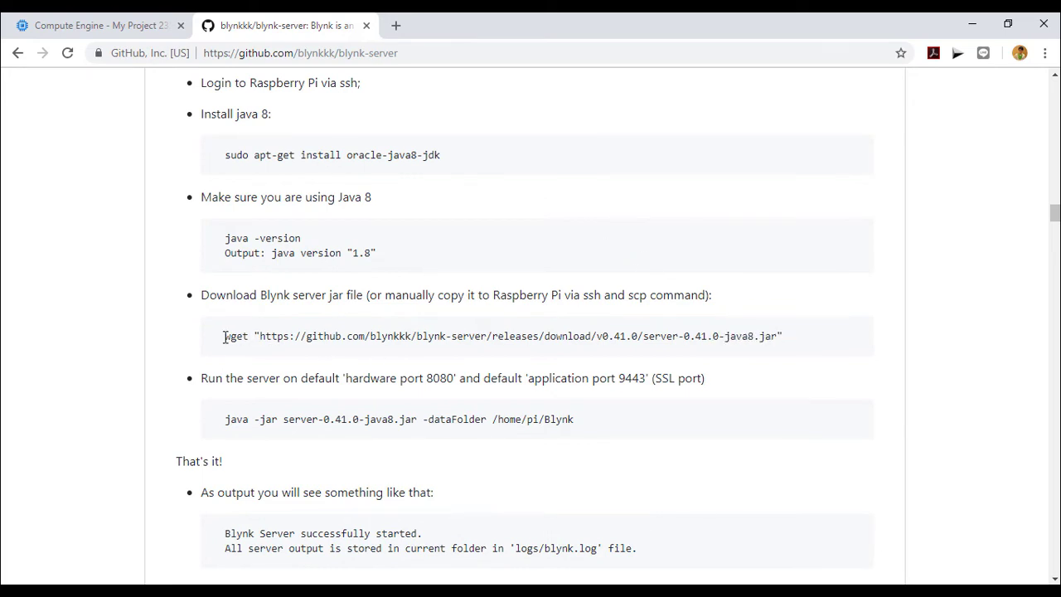
pyautogui.moveTo(224, 336); pyautogui.dragTo(793, 340)
pyautogui.hotkey('ctrl', 'c')
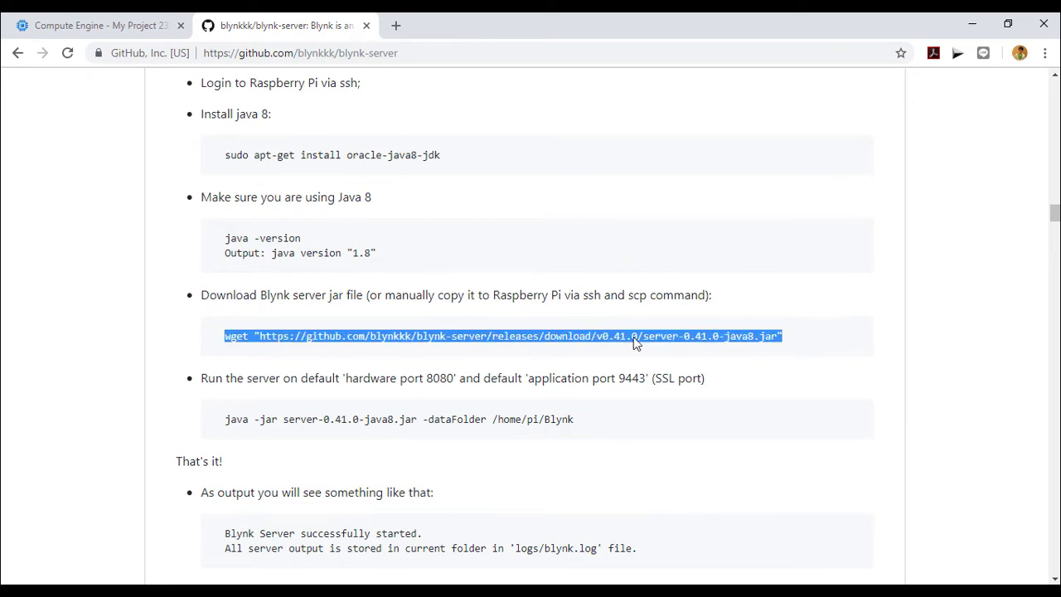
pyautogui.click(229, 593)
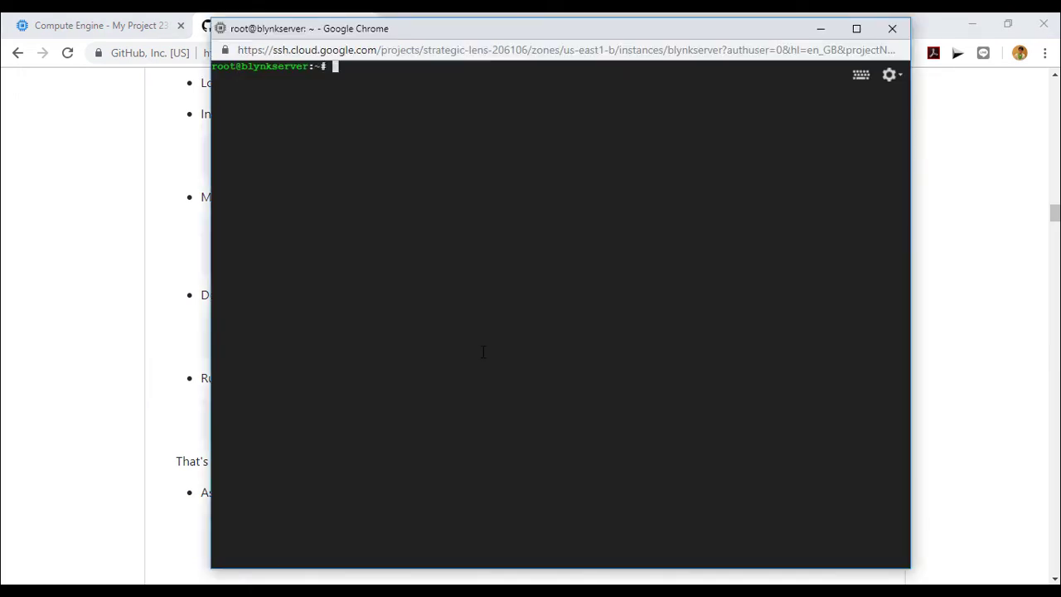
# Step: Download server-0.41.0-java8.jar with wget, then run it via java -jar with data folder /home/pi/Blynk
pyautogui.hotkey('ctrl', 'v')
pyautogui.press('Return')
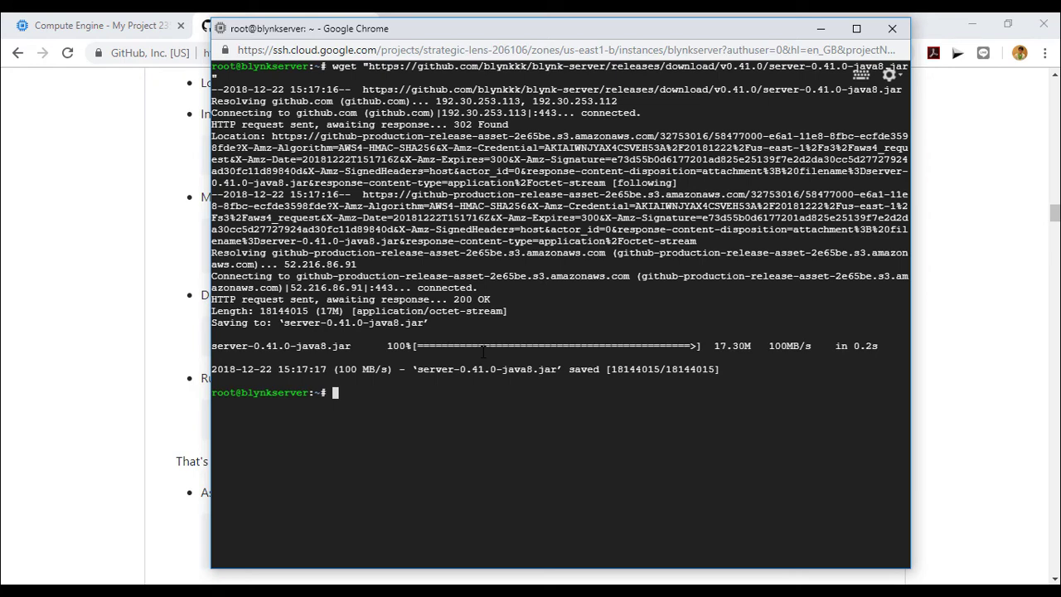
pyautogui.click(101, 310)
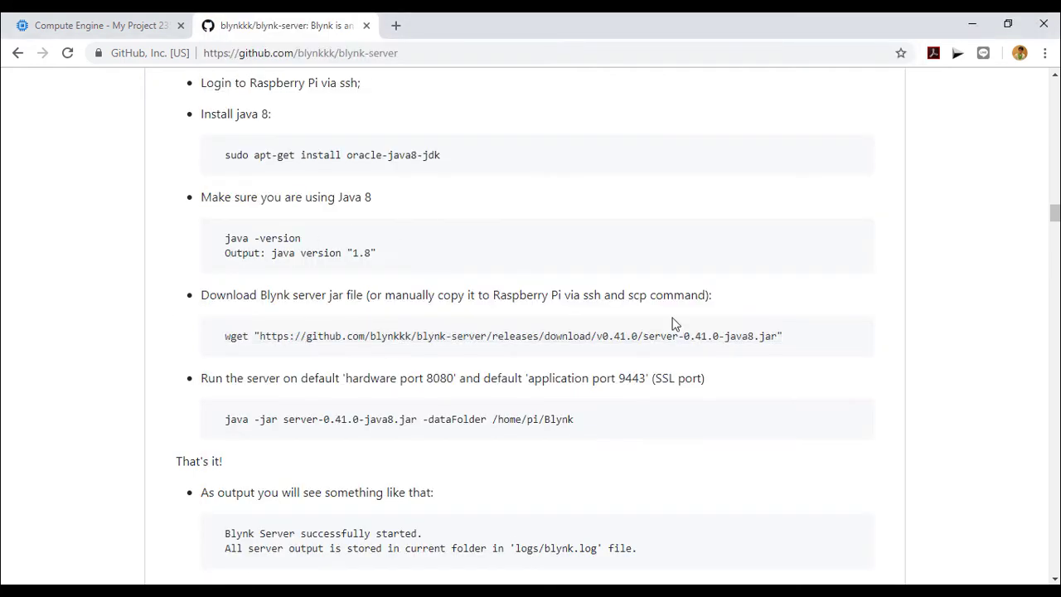
pyautogui.moveTo(576, 414); pyautogui.dragTo(227, 406)
pyautogui.hotkey('ctrl', 'c')
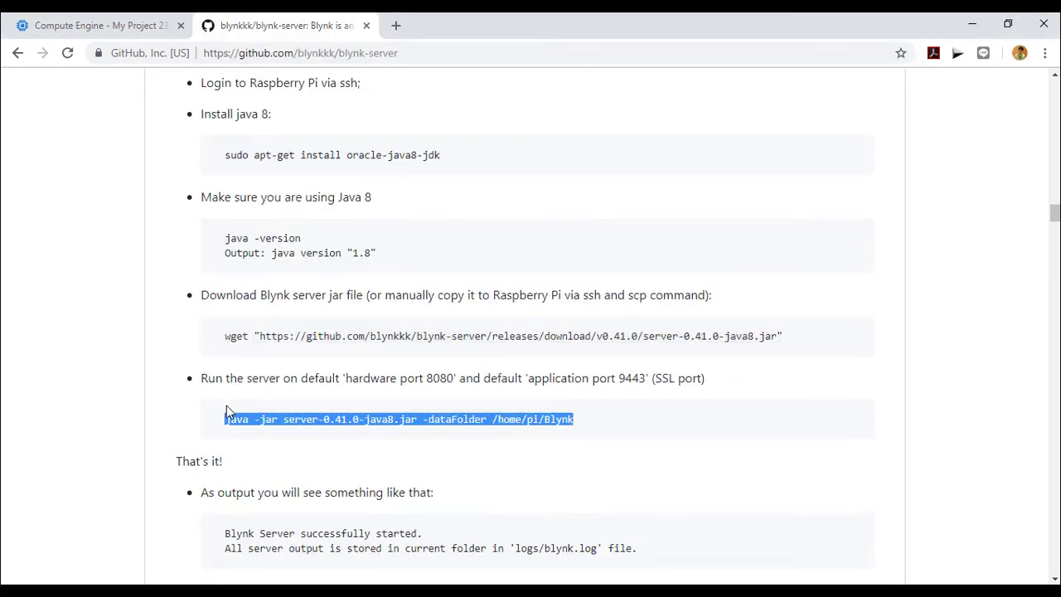
pyautogui.hotkey('alt', 'Tab')
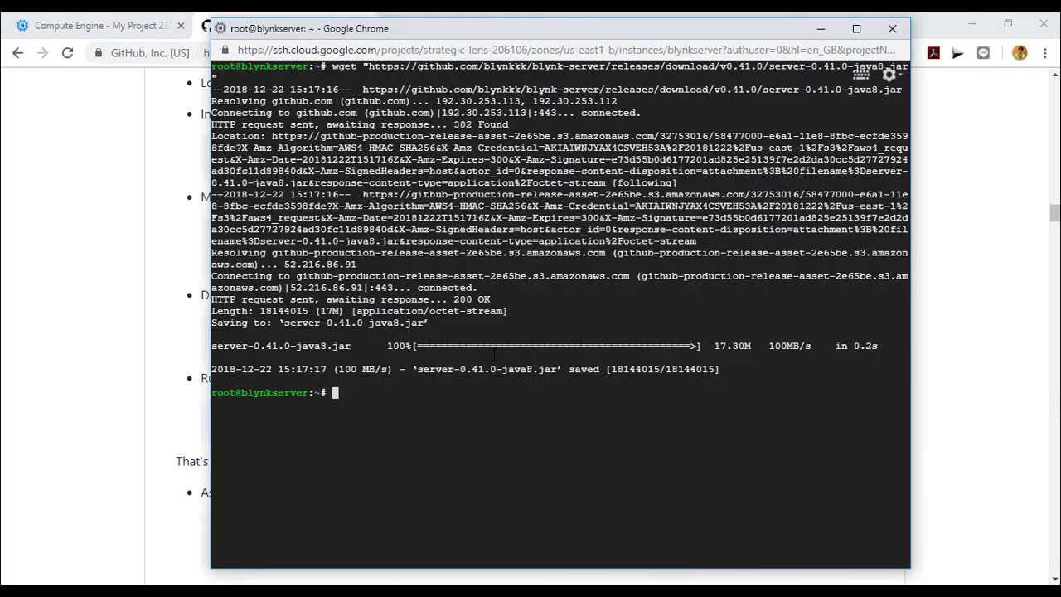
pyautogui.hotkey('ctrl', 'v')
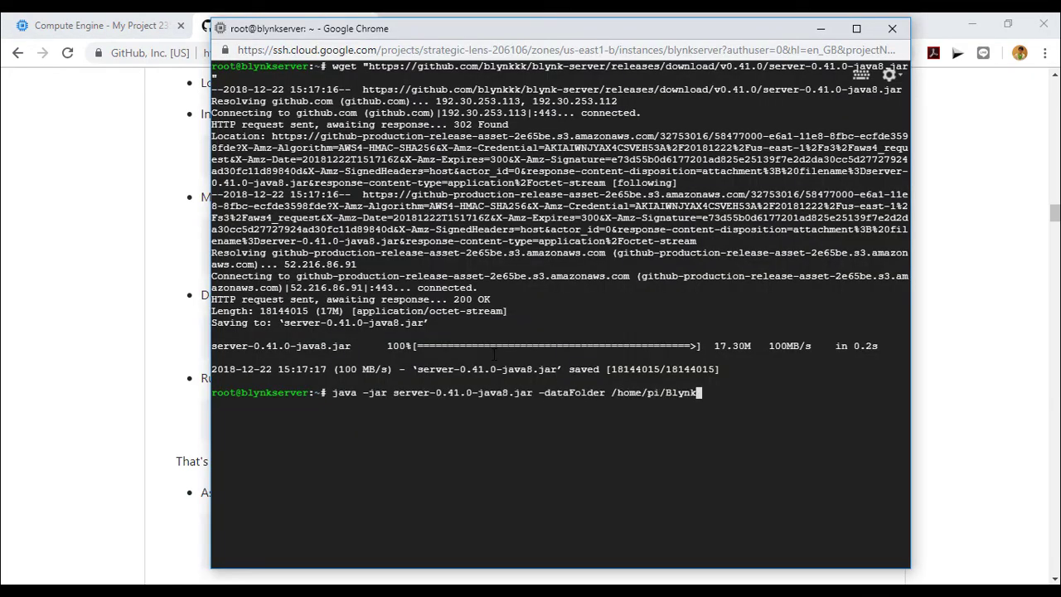
pyautogui.press('Return')
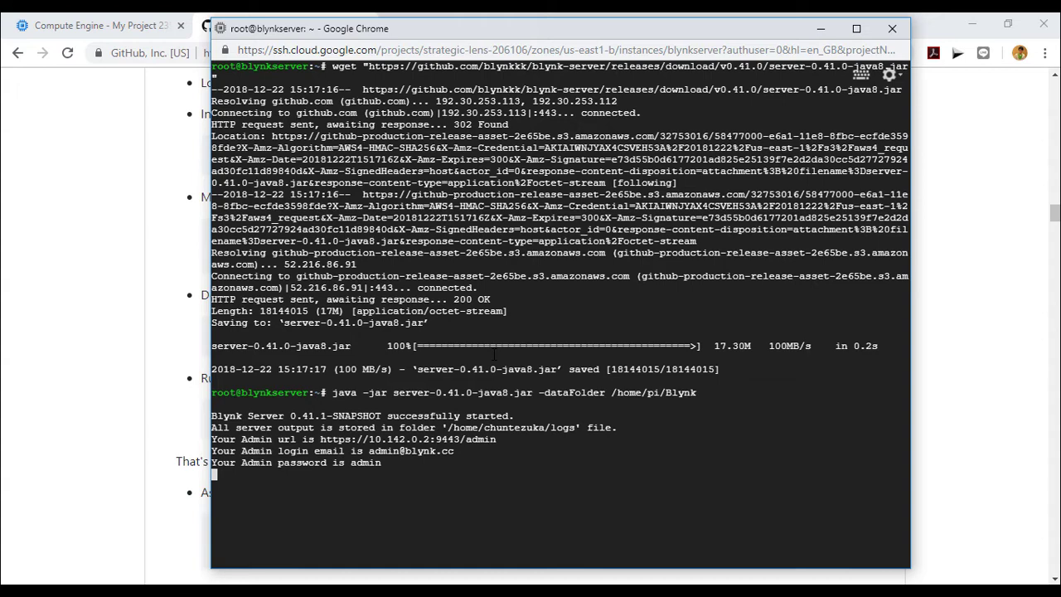
pyautogui.click(821, 28)
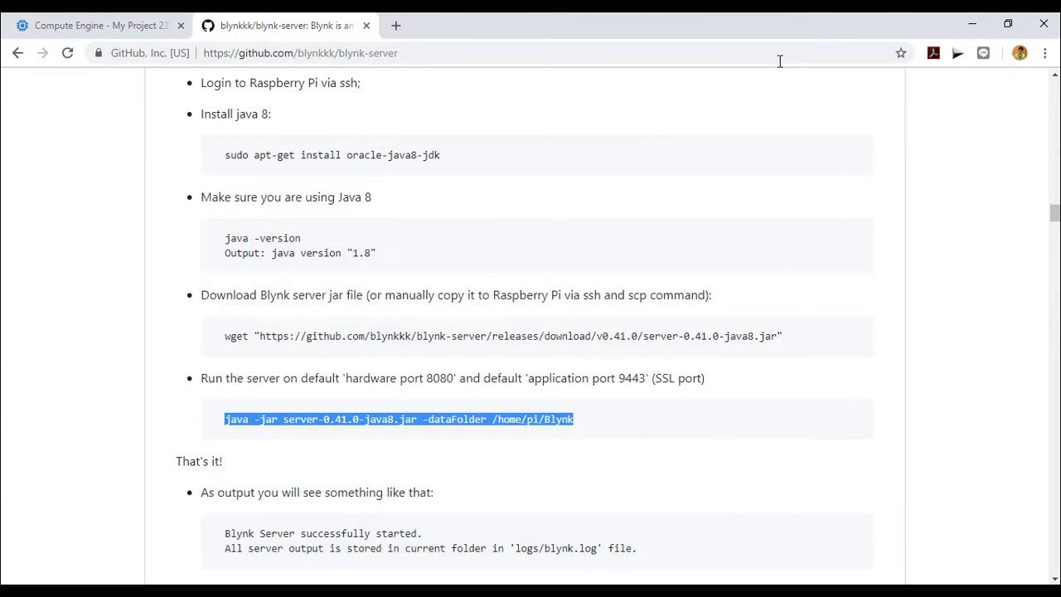
pyautogui.click(627, 266)
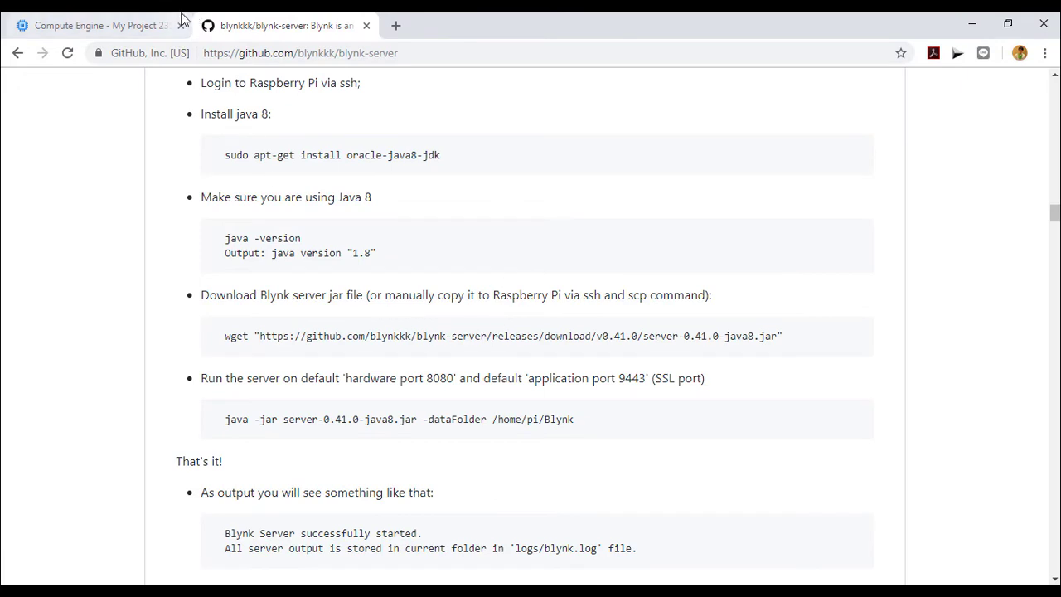
# Step: Show the Compute Engine VM instances page listing blynkserver at 35.196.253.39
pyautogui.click(116, 26)
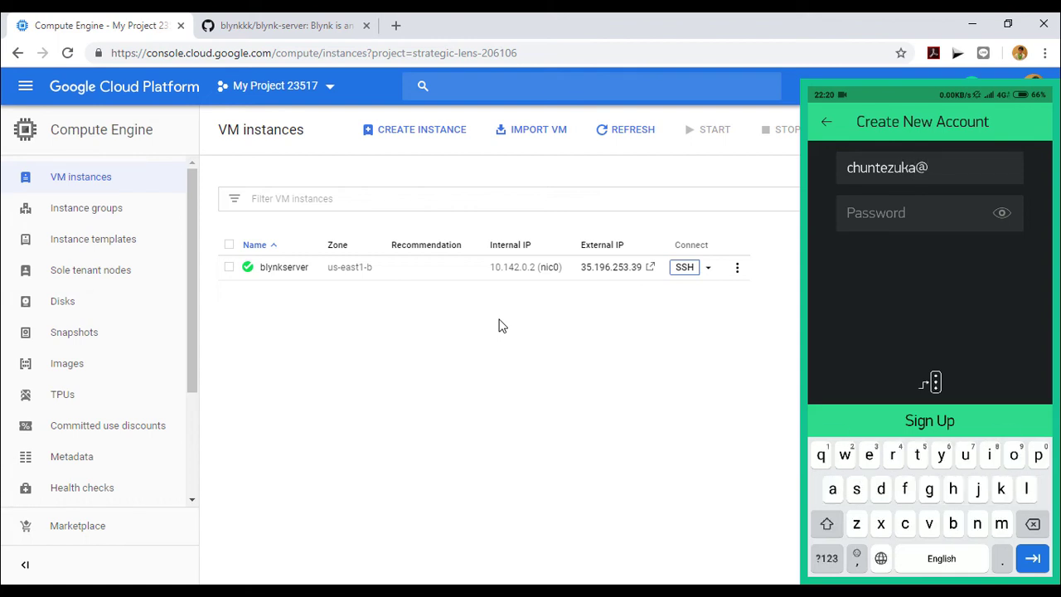
# Step: Enter the Blynk account e-mail and password, set custom server 35.196.253.39:9443, and copy the external IP
pyautogui.write('gmail.com')
pyautogui.press('Tab')
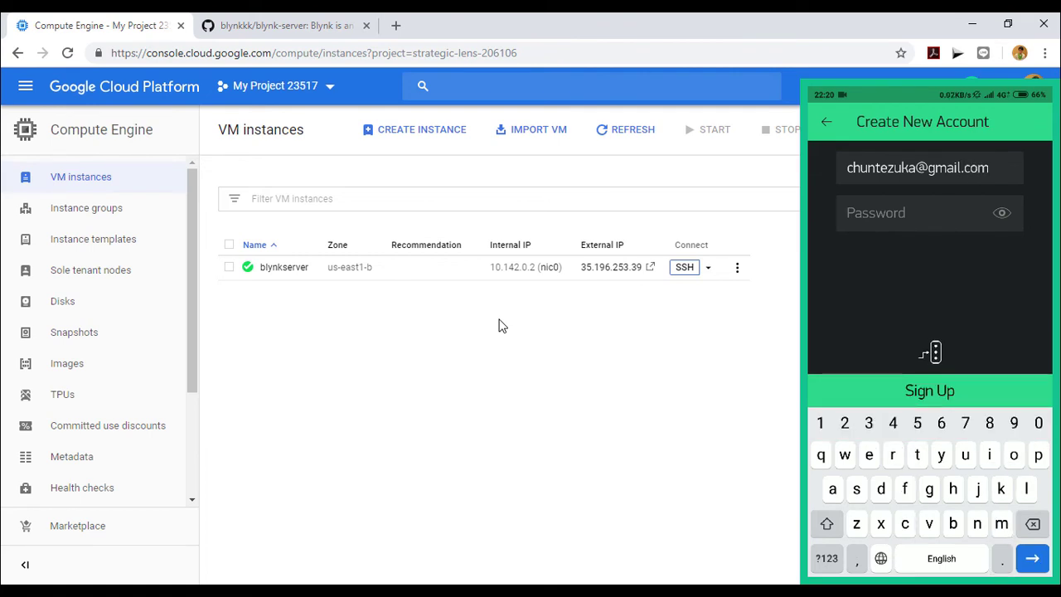
pyautogui.write('12345')
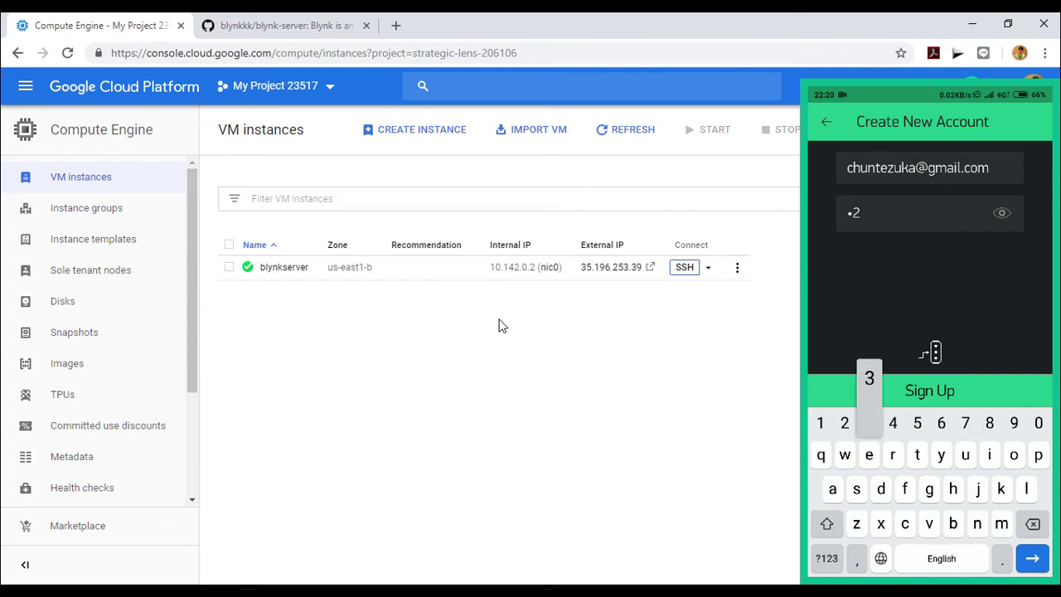
pyautogui.write('6')
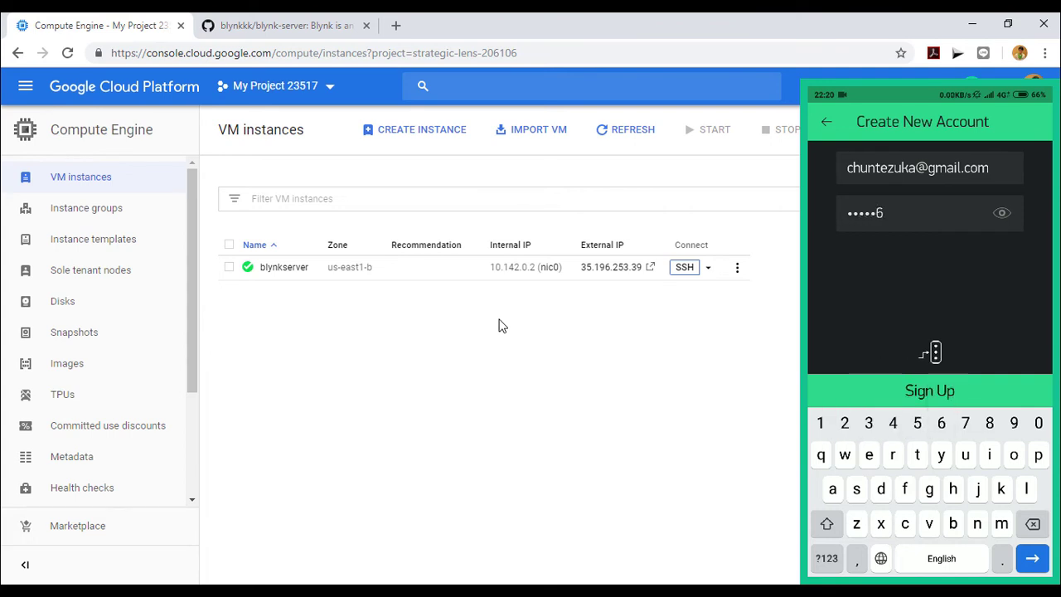
pyautogui.click(935, 352)
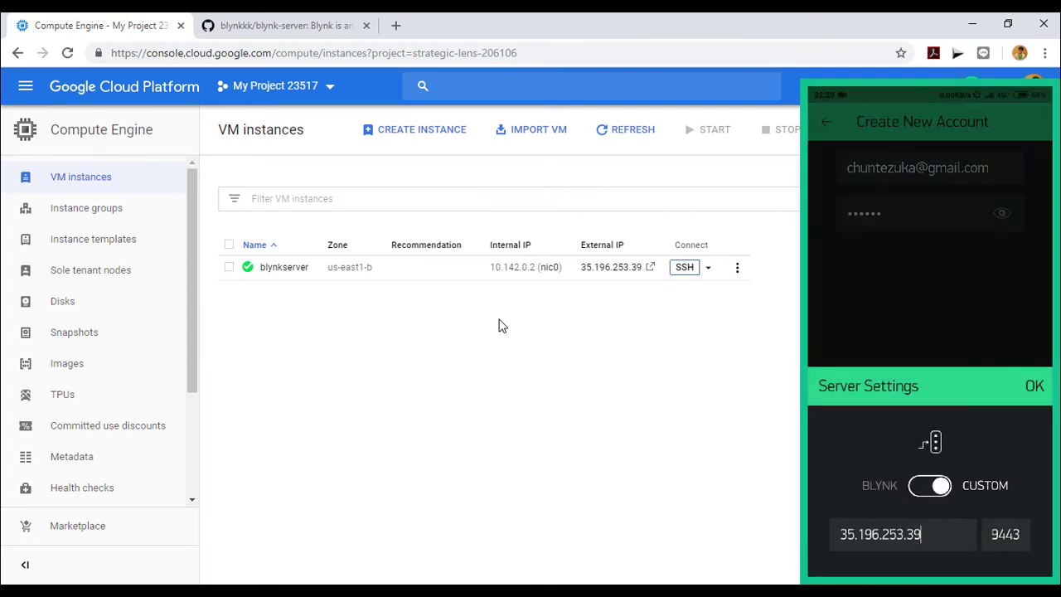
pyautogui.click(1034, 386)
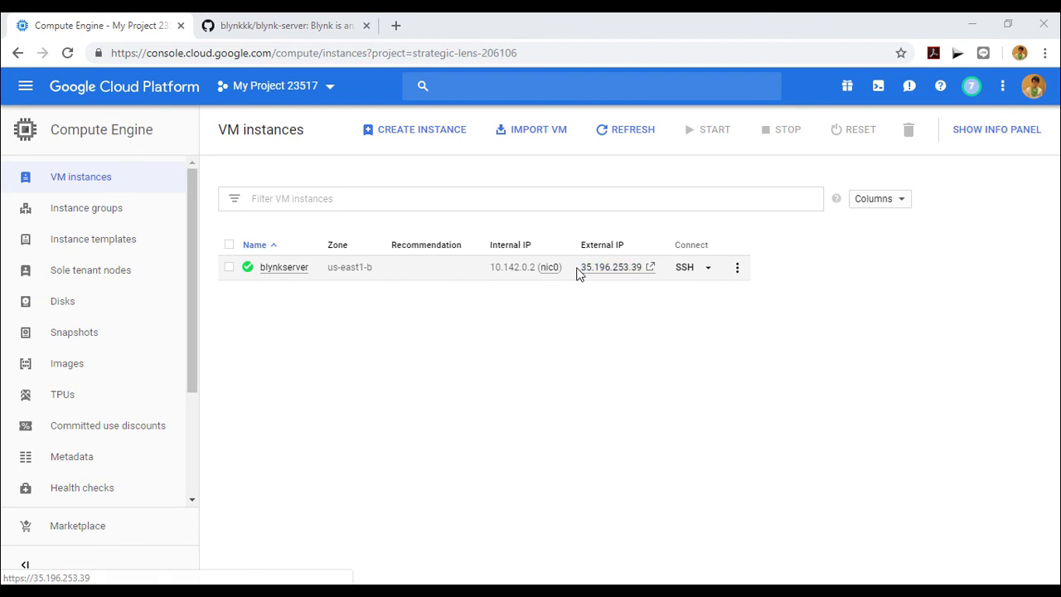
pyautogui.moveTo(575, 270); pyautogui.dragTo(640, 282)
pyautogui.hotkey('ctrl', 'c')
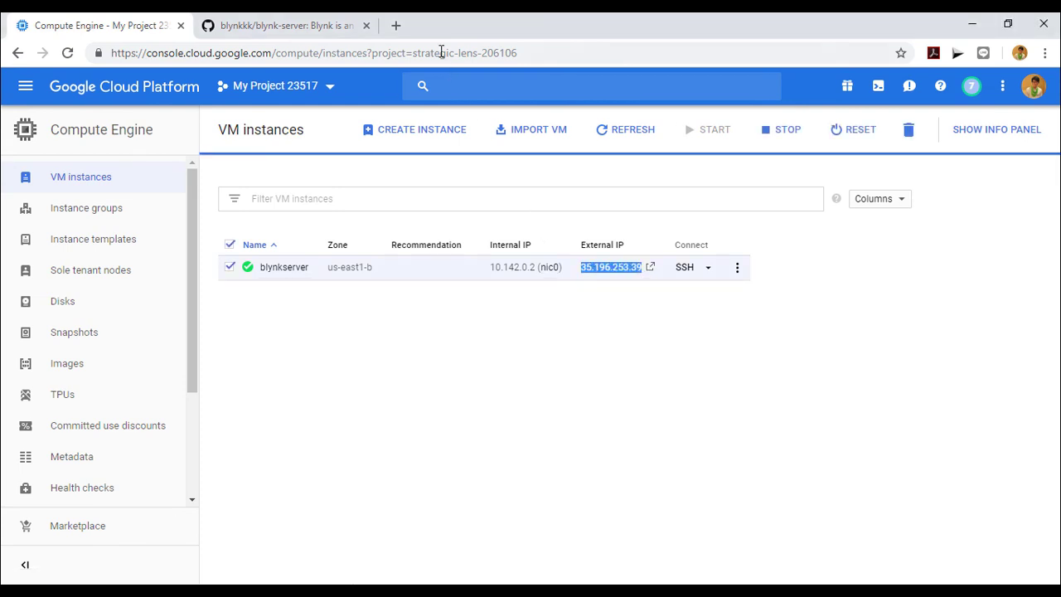
pyautogui.click(397, 27)
pyautogui.hotkey('ctrl', 'v')
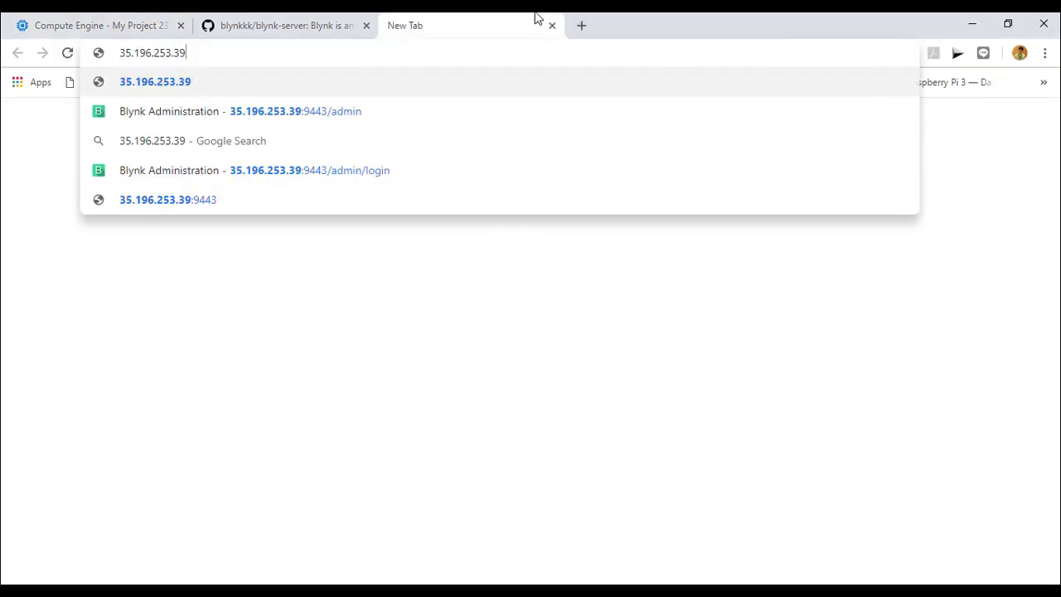
pyautogui.write(':')
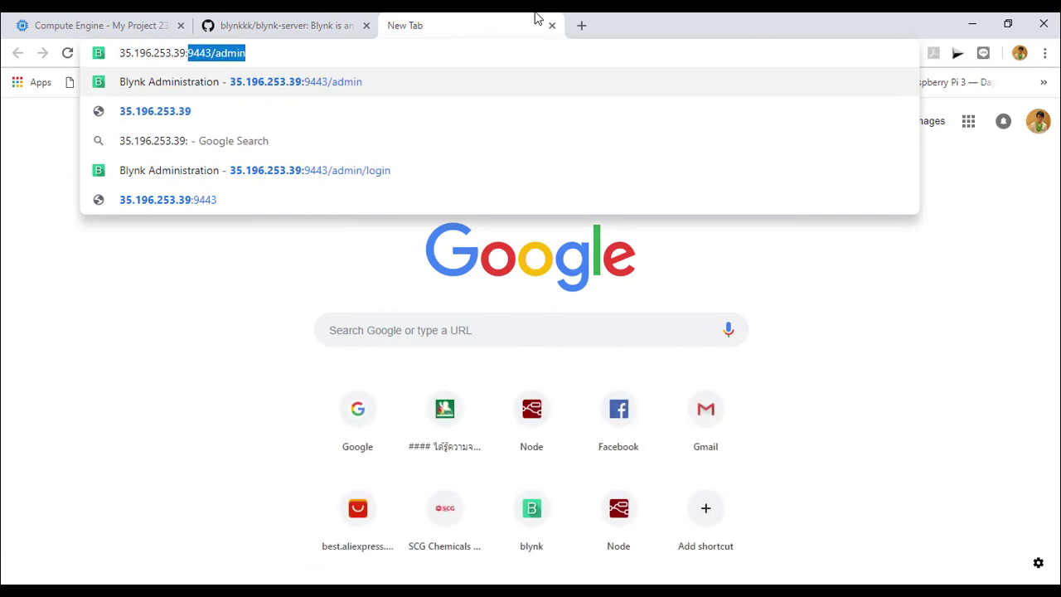
pyautogui.press('Return')
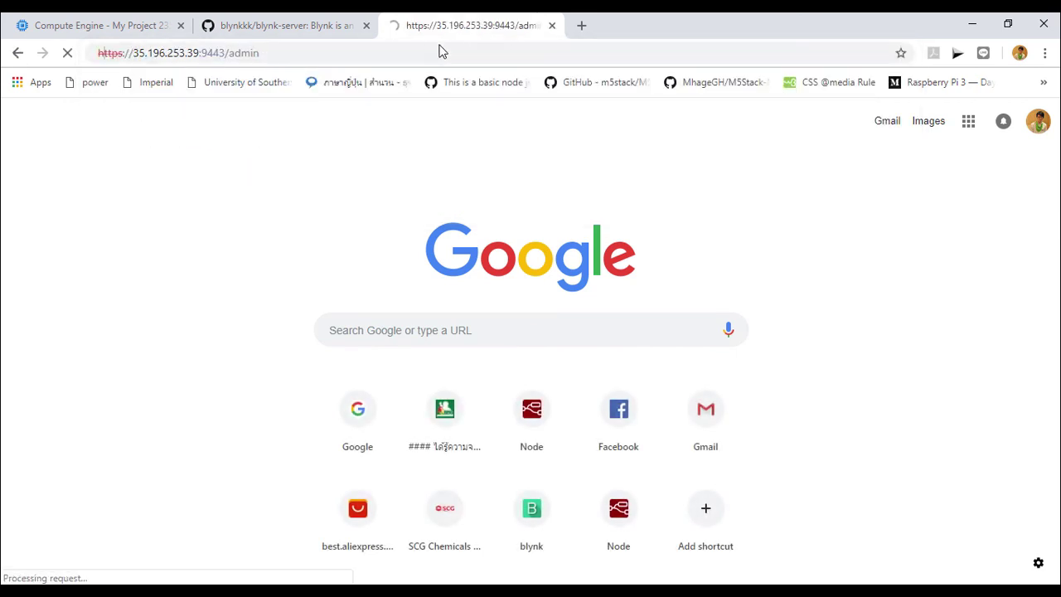
pyautogui.click(329, 456)
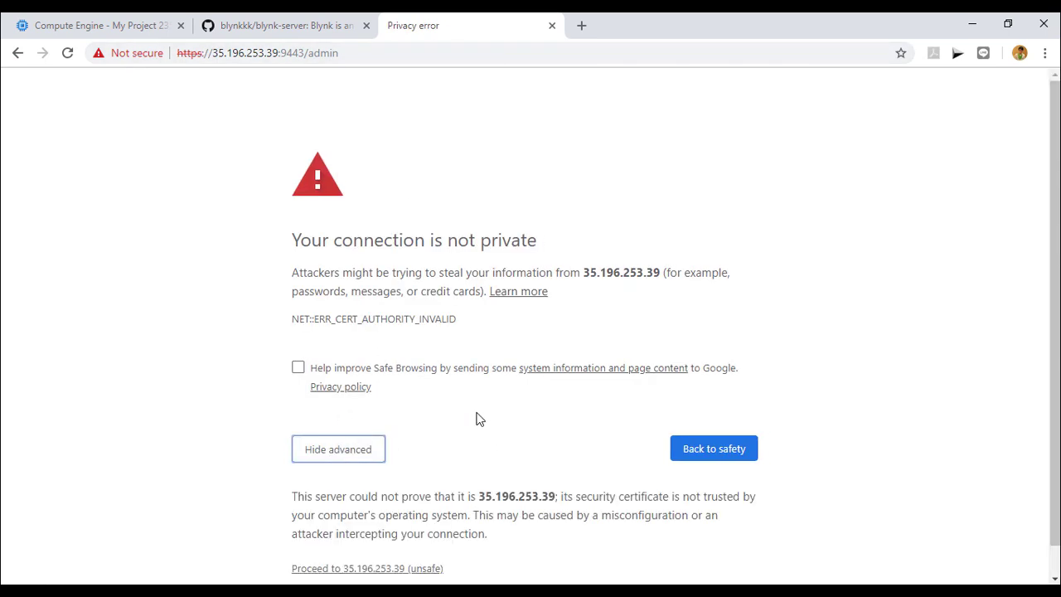
pyautogui.scroll(-1, 448, 464)
pyautogui.click(408, 539)
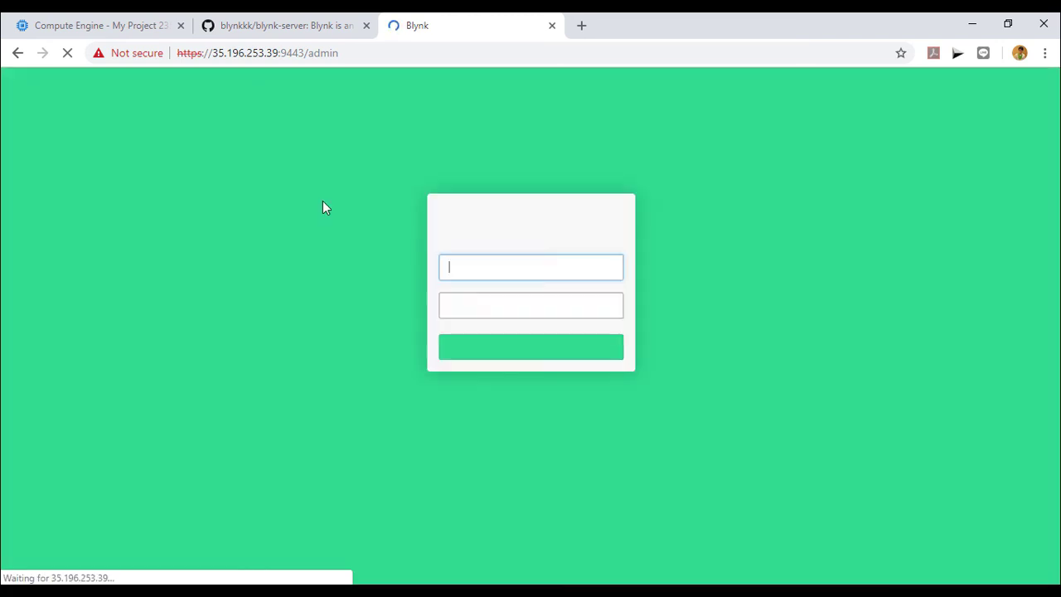
# Step: Sign in to Blynk Administration with the saved admin e-mail and the admin password
pyautogui.click(517, 266)
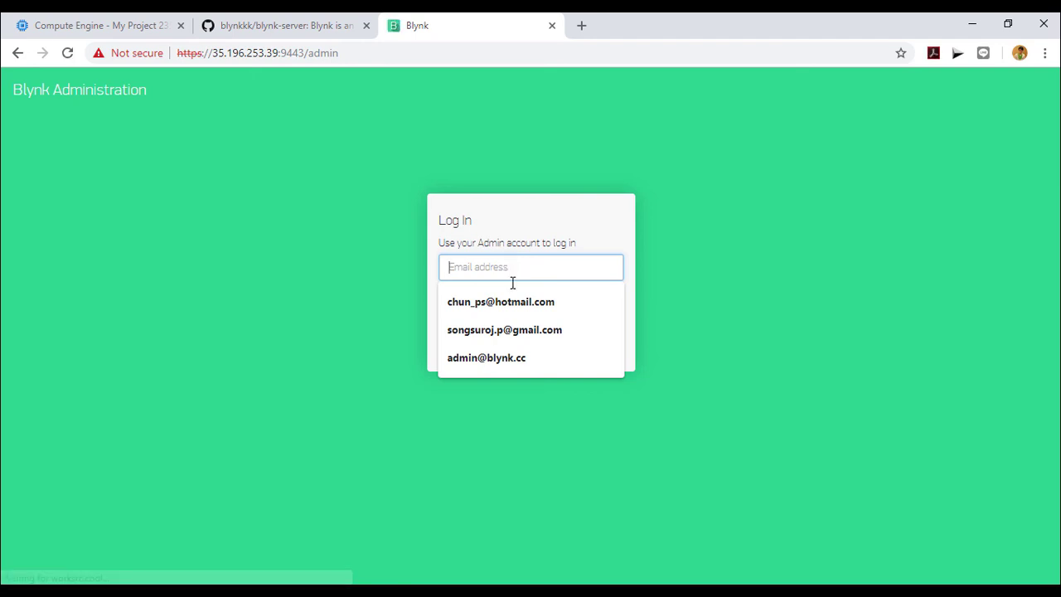
pyautogui.click(510, 357)
pyautogui.click(514, 312)
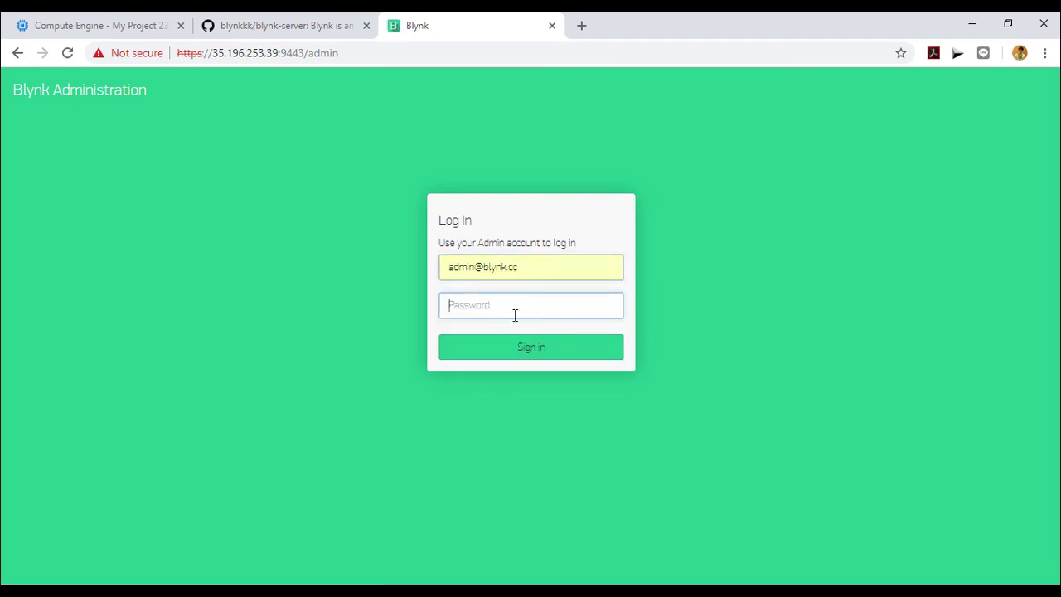
pyautogui.write('admin')
pyautogui.click(561, 354)
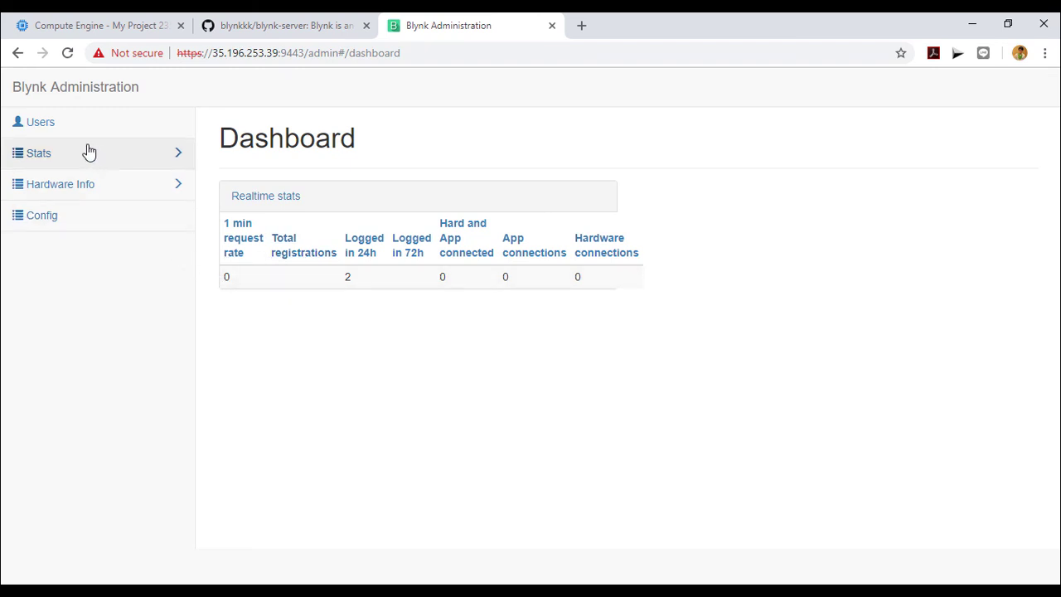
# Step: Open Users, then the new account's edit page, and focus its Energy field showing 98700
pyautogui.click(41, 125)
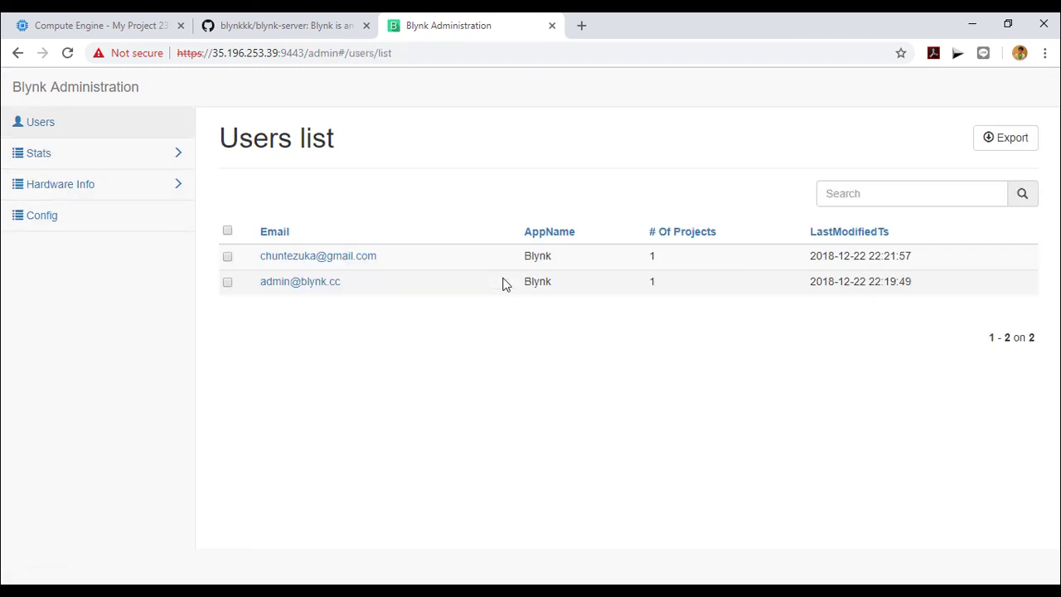
pyautogui.click(336, 257)
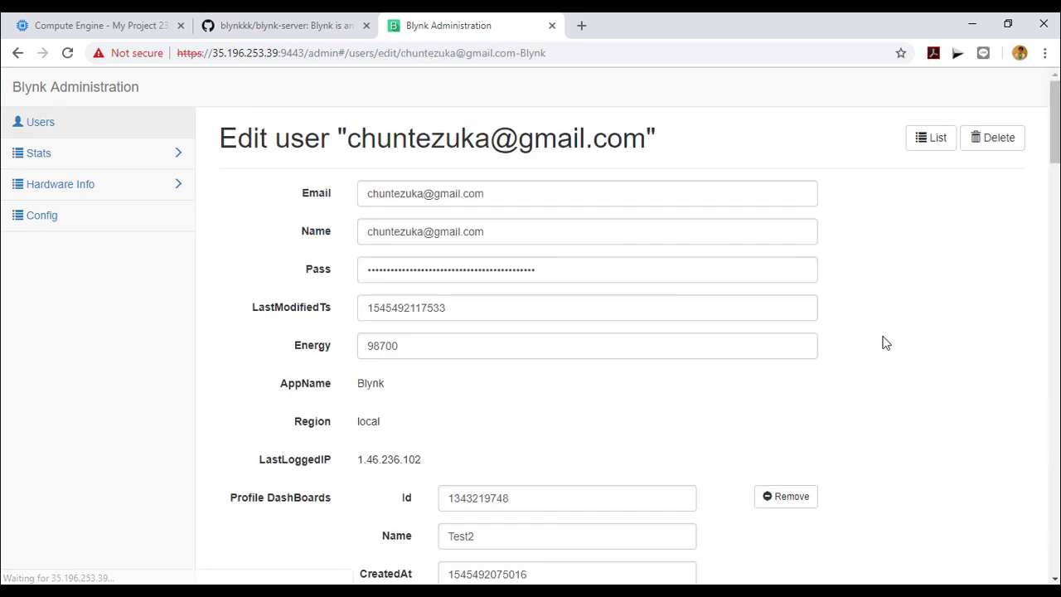
pyautogui.click(469, 228)
pyautogui.click(455, 272)
pyautogui.click(455, 308)
pyautogui.click(423, 347)
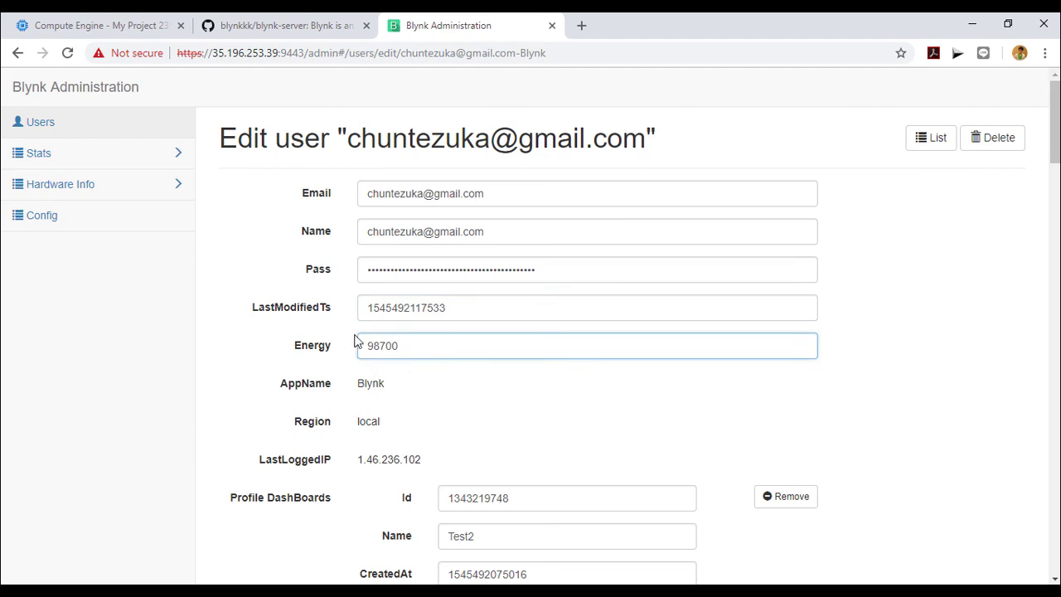